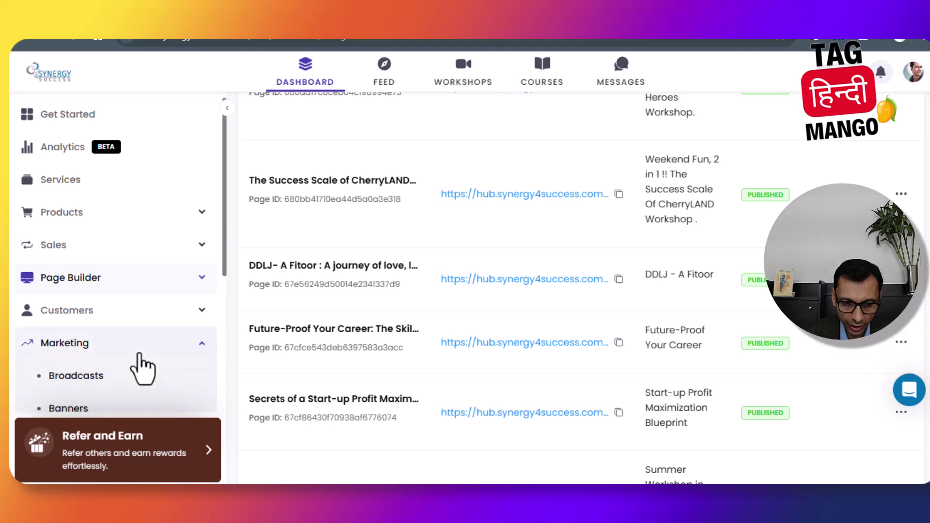
drag(223, 196, 225, 236)
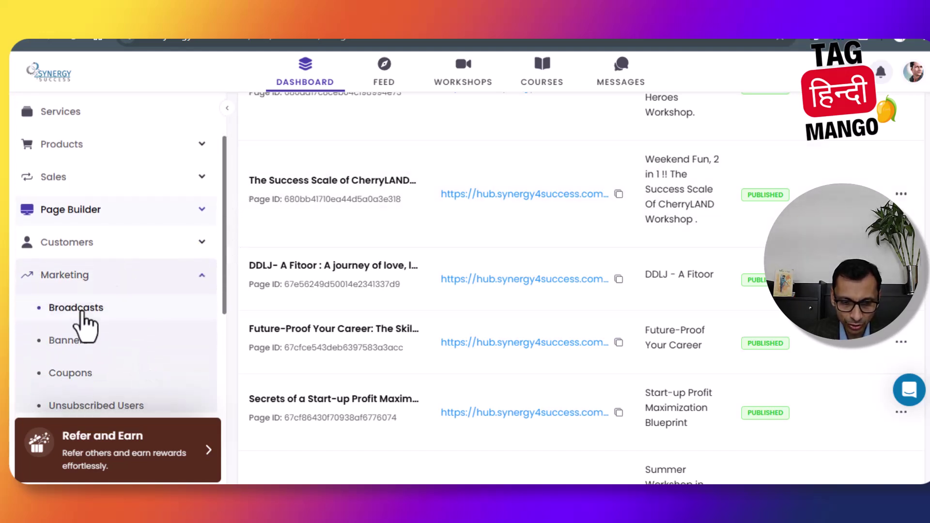
click(99, 289)
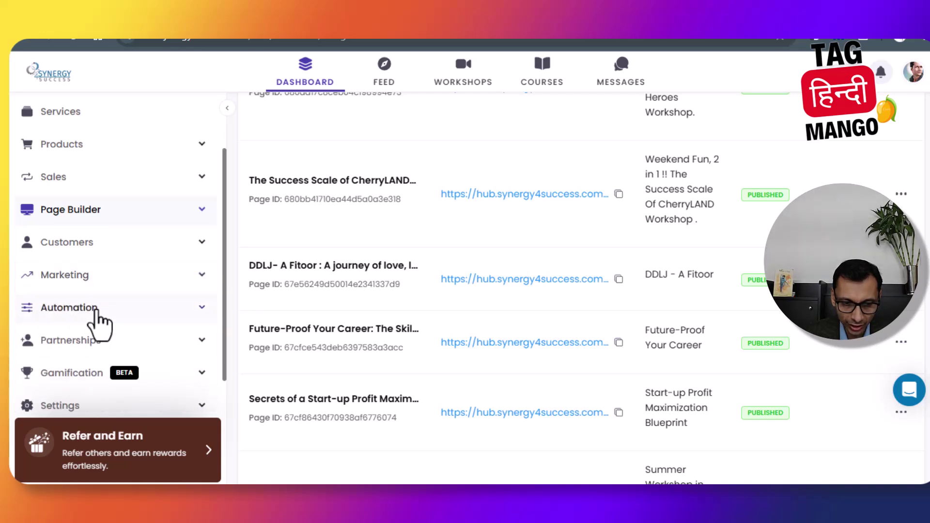
click(171, 214)
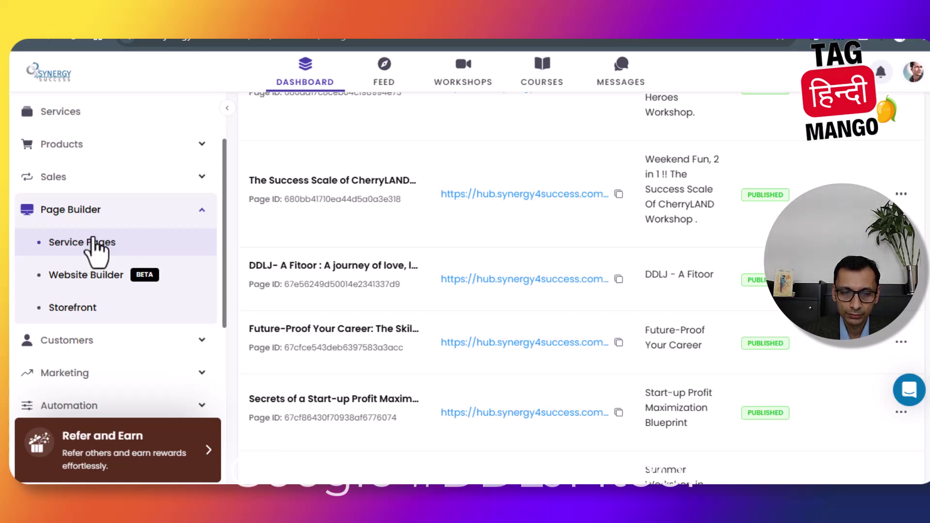
click(93, 211)
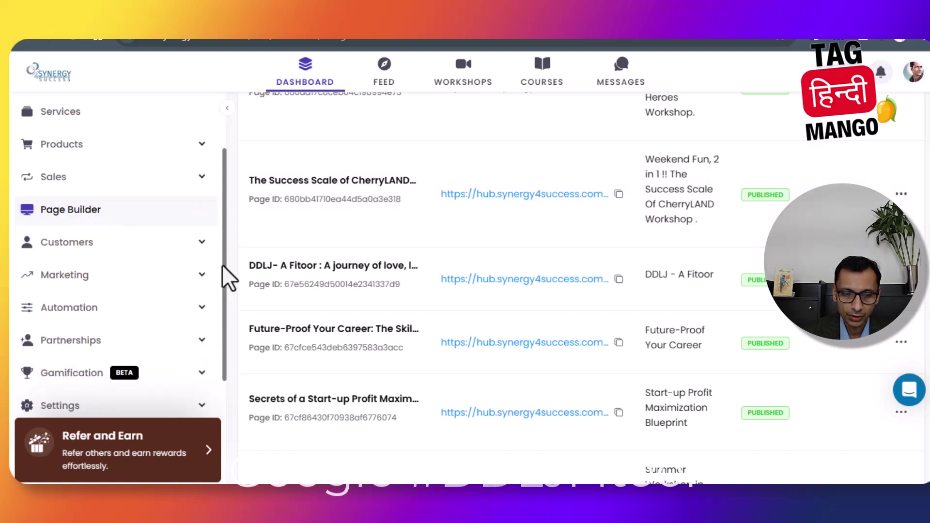
scroll(215, 349, down, 1)
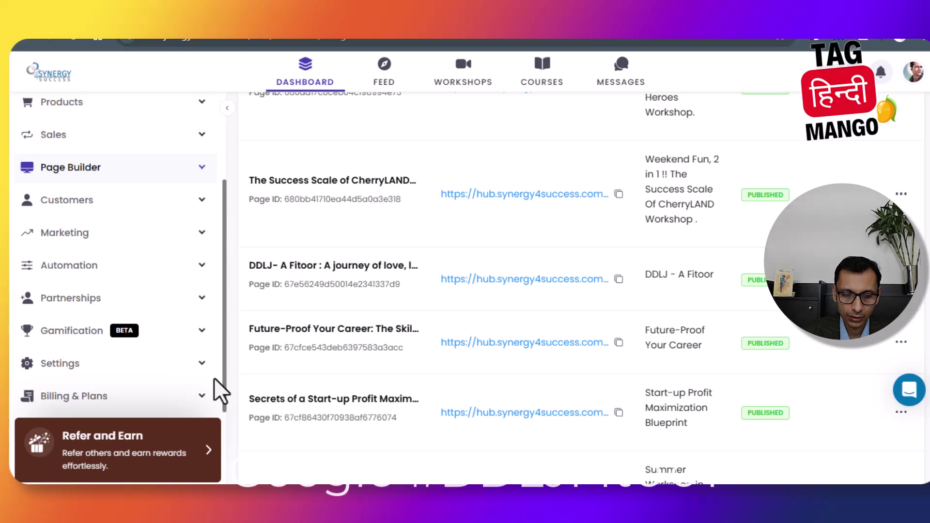
scroll(204, 283, up, 2)
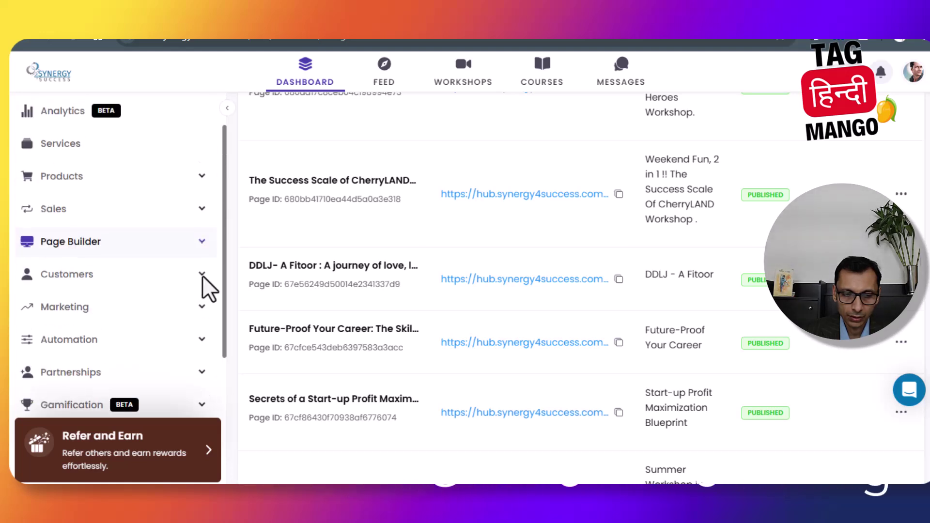
Expand the Page Builder section and look through the service page templates and the list of existing service pages
click(202, 242)
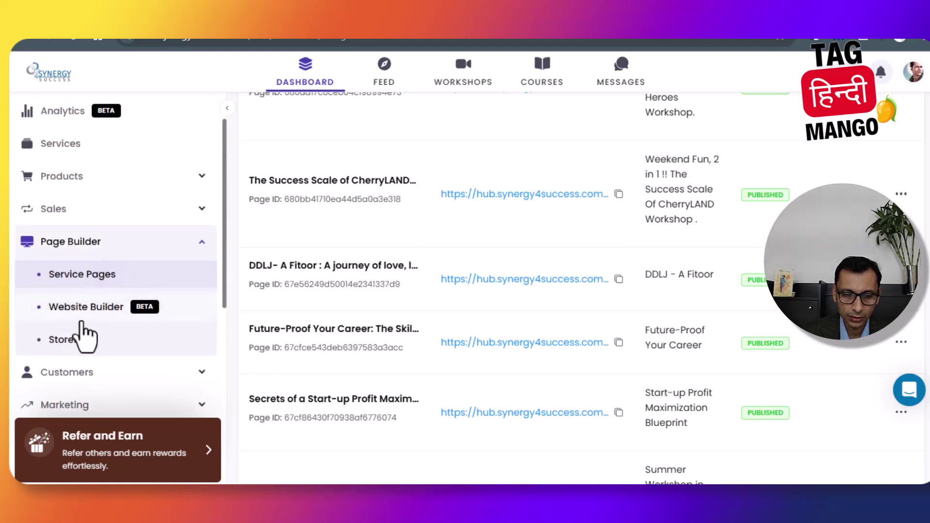
double_click(101, 279)
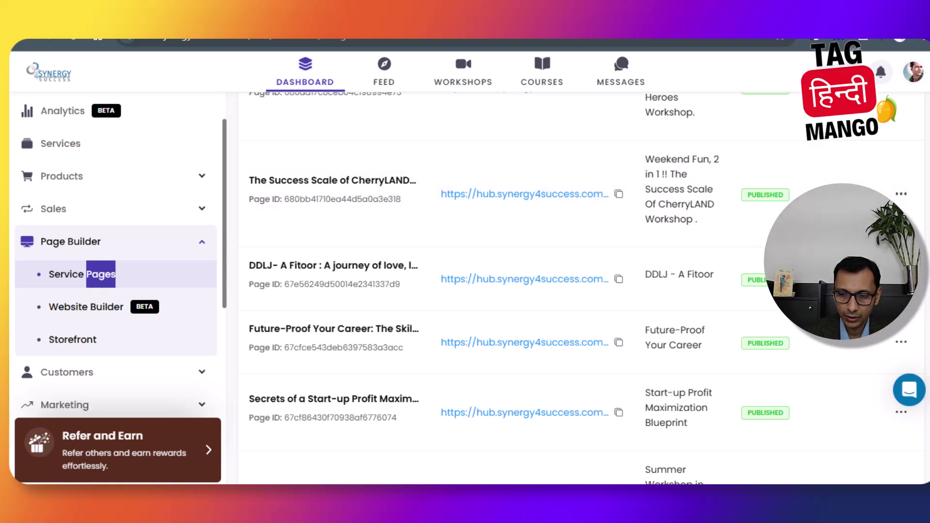
scroll(582, 291, up, 8)
scroll(582, 290, down, 3)
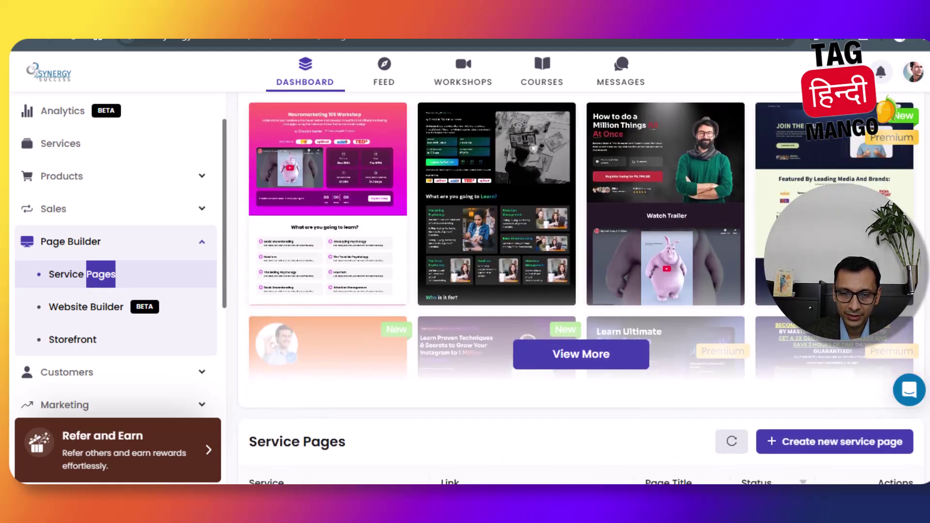
scroll(582, 290, down, 2)
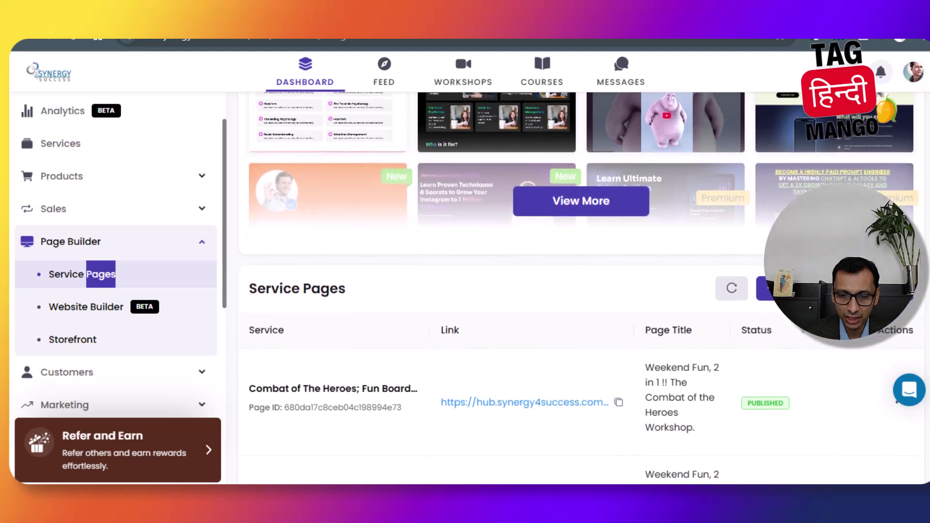
scroll(581, 290, down, 2)
scroll(582, 291, up, 5)
scroll(581, 291, up, 3)
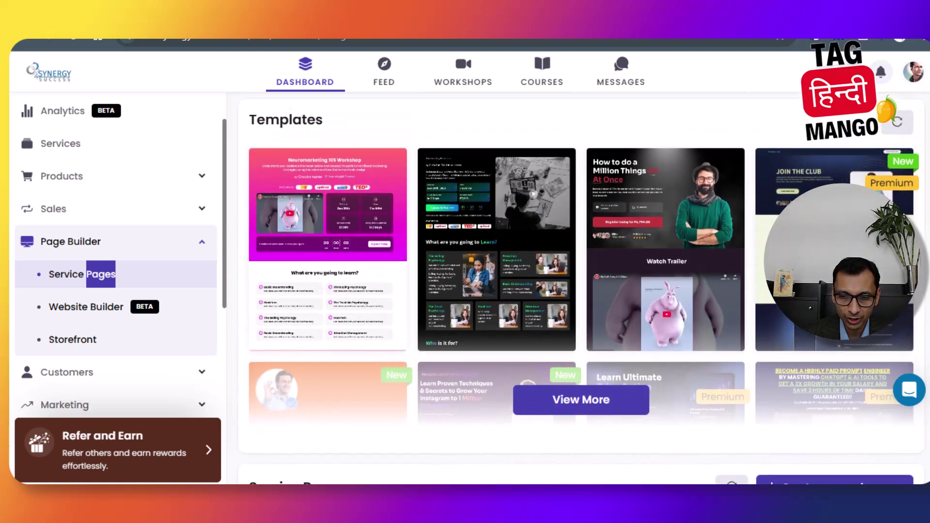
scroll(581, 291, down, 2)
scroll(582, 291, down, 9)
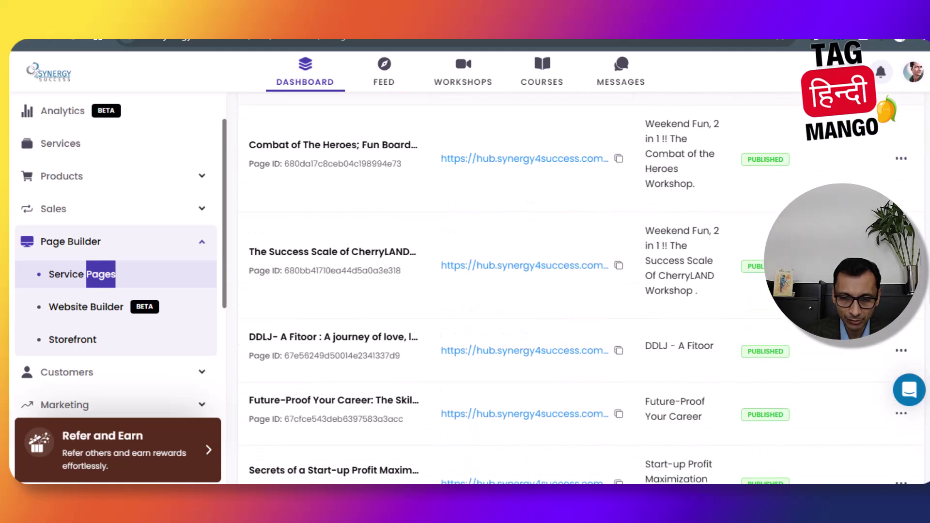
scroll(581, 290, up, 9)
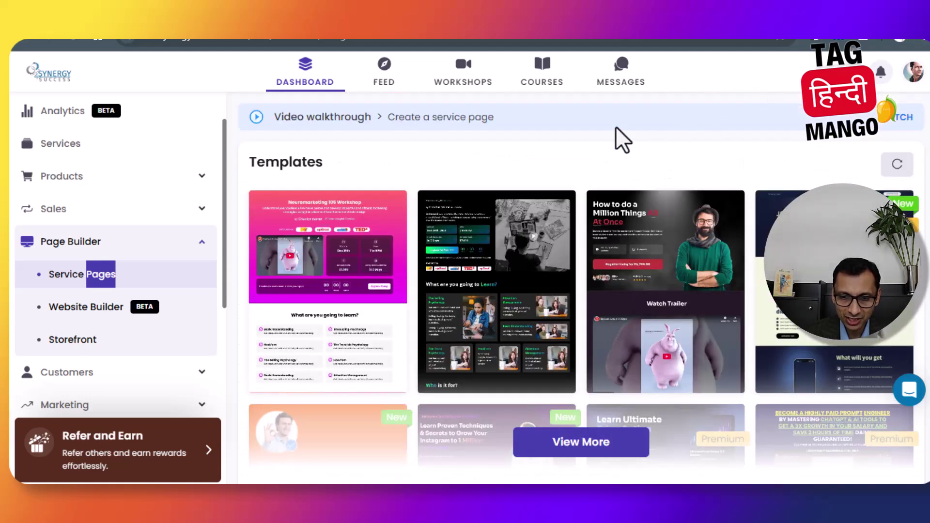
View the services available for publishing the pink Neuromarketing workshop template, and close the selection without choosing one
mouse_move(330, 286)
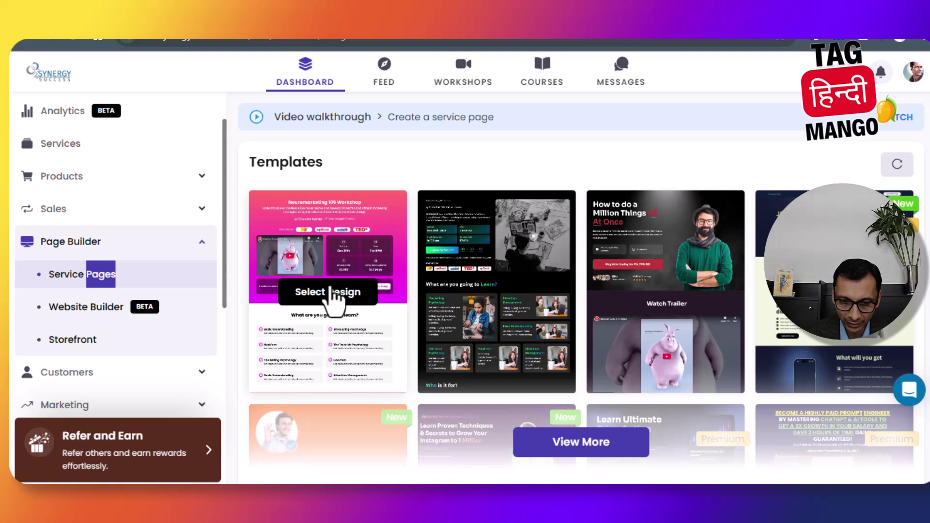
click(331, 293)
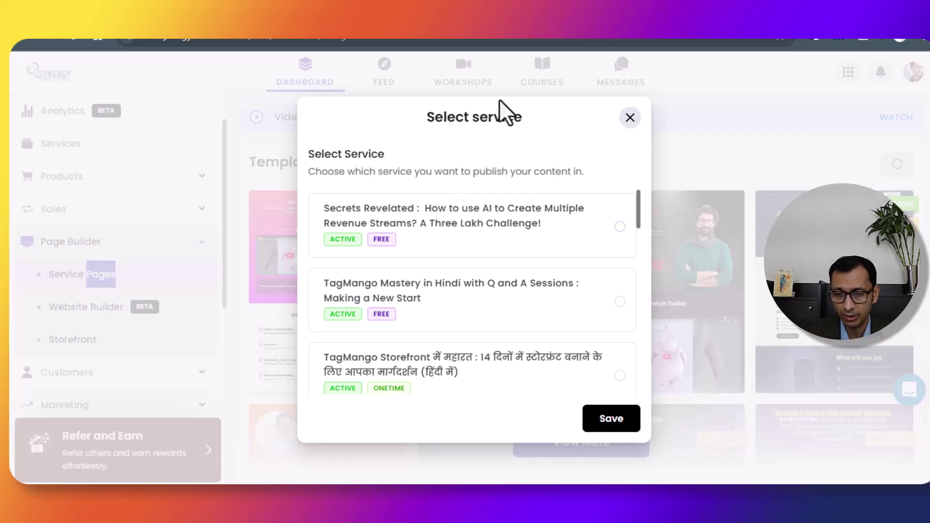
click(630, 119)
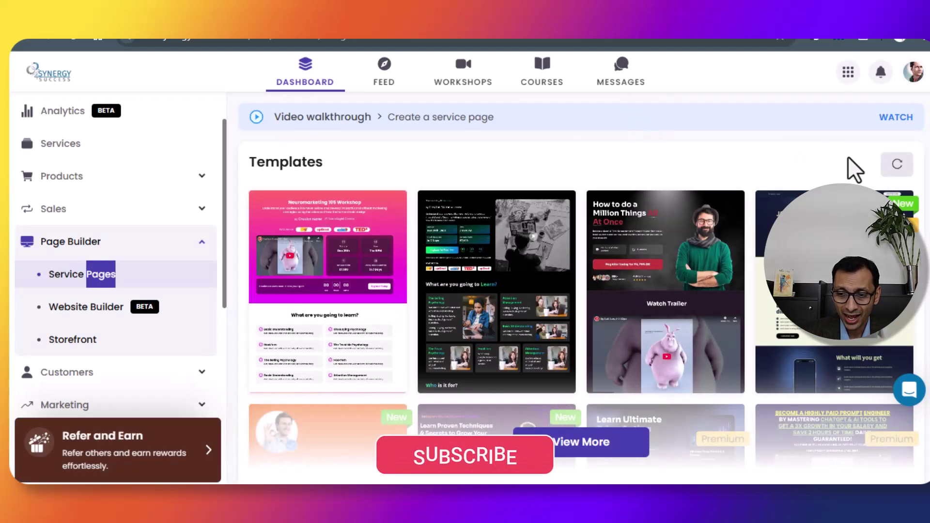
Open the published DDLJ - A Fitoor service page from its link in the list and review its introductory section
scroll(478, 482, down, 6)
scroll(463, 457, down, 4)
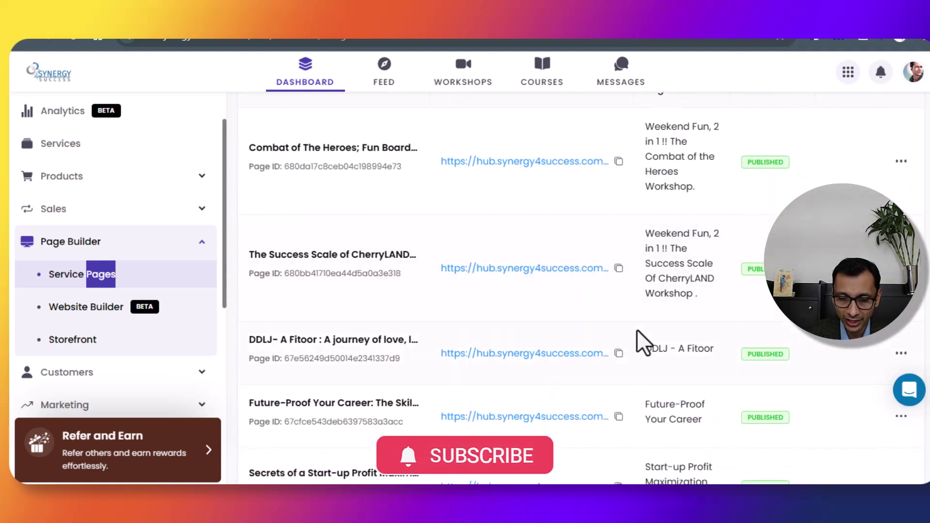
click(577, 357)
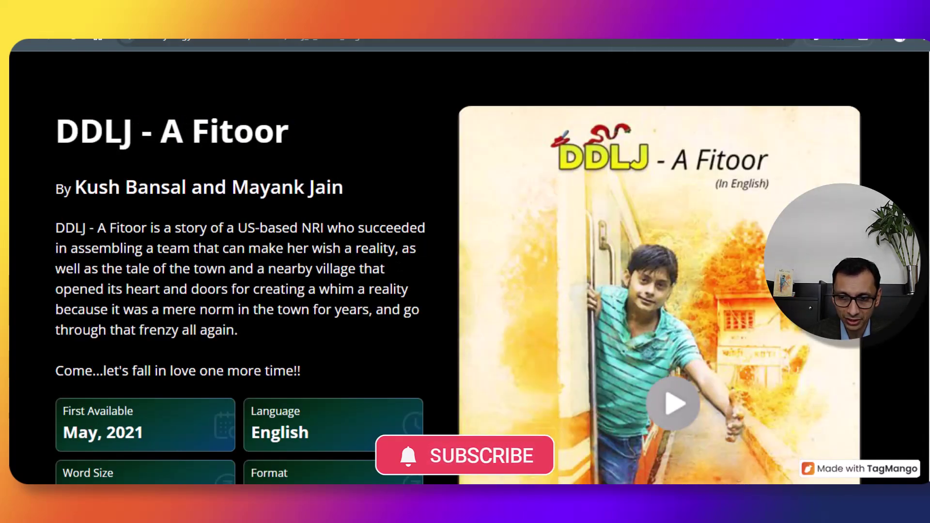
scroll(460, 266, down, 1)
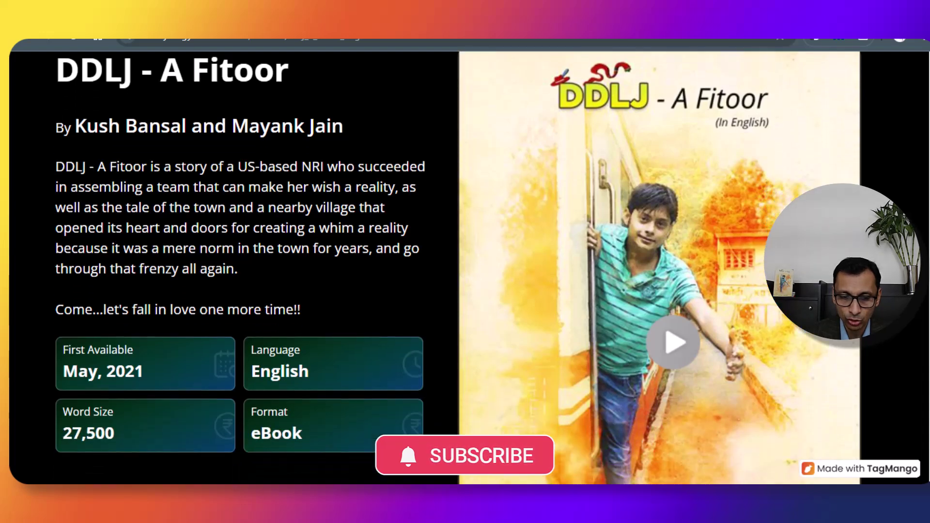
scroll(461, 266, down, 3)
scroll(460, 266, down, 1)
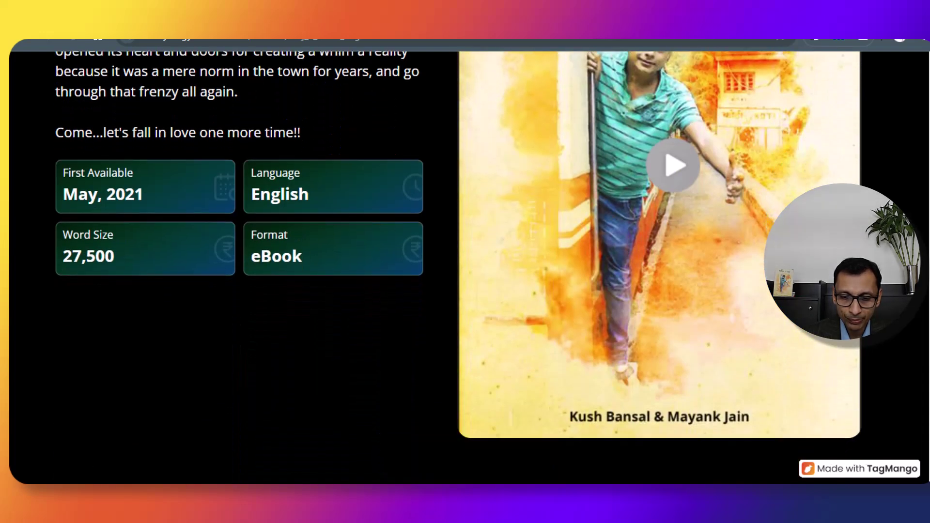
Open the page's promotional video on YouTube, pause it, and return to the DDLJ - A Fitoor service page
click(668, 168)
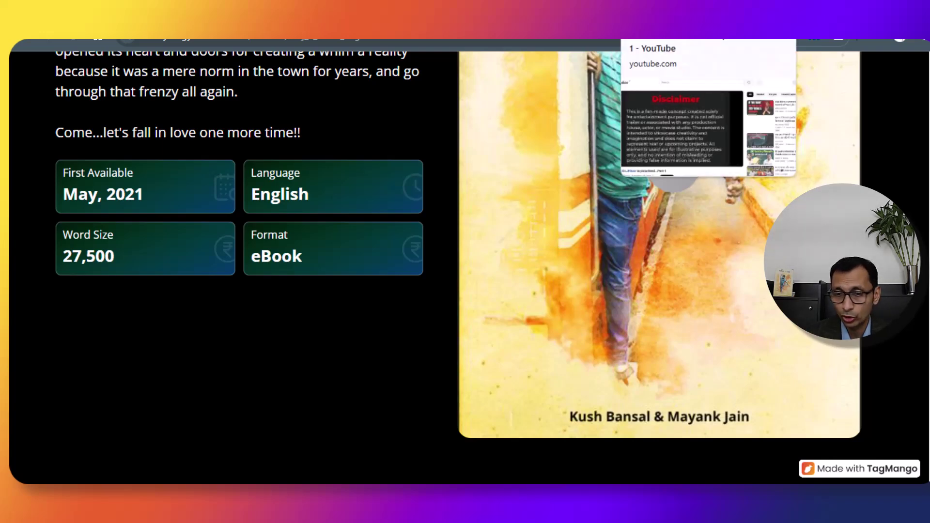
click(678, 12)
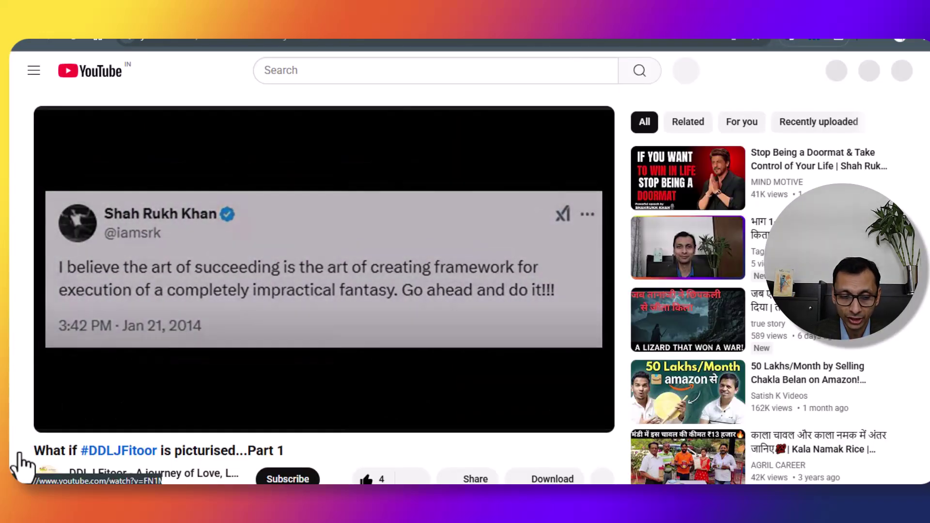
click(57, 429)
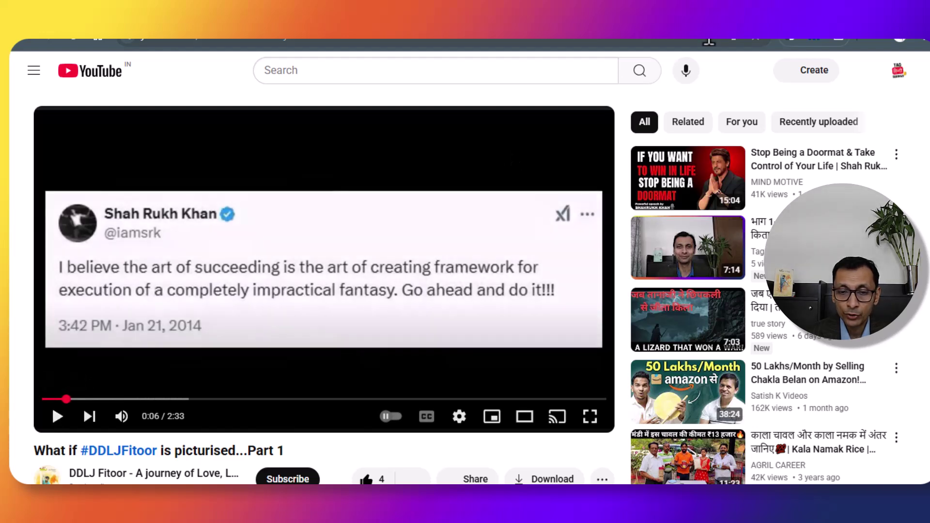
mouse_move(610, 43)
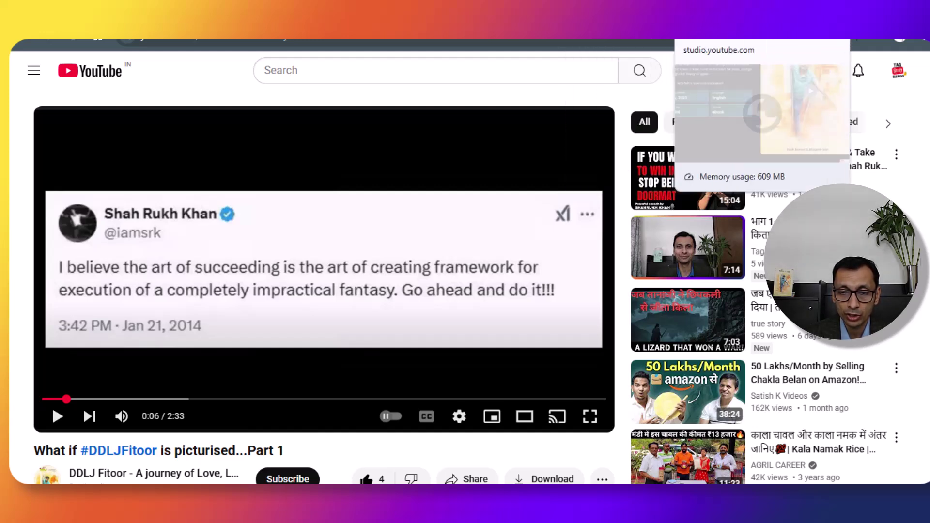
click(710, 20)
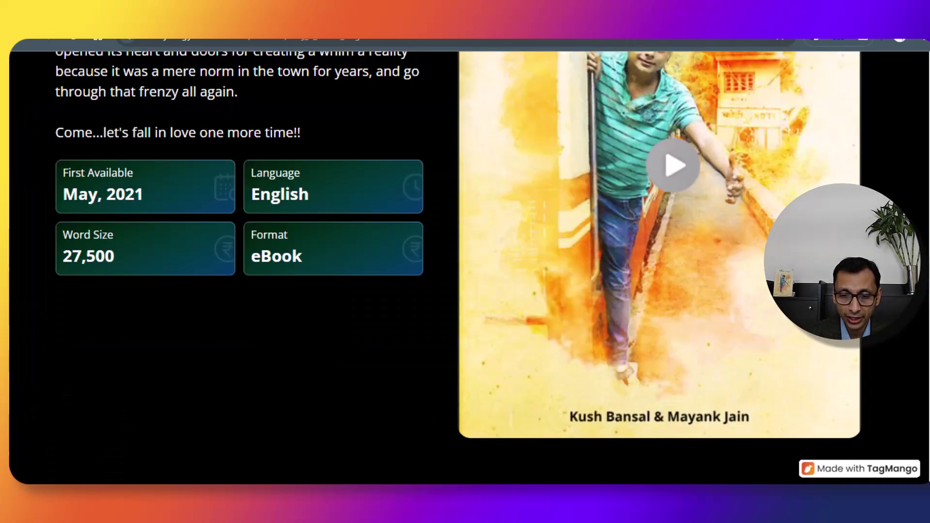
Review the rest of the DDLJ - A Fitoor page, including the English and Hindi purchase options and the author section
scroll(465, 266, down, 5)
scroll(466, 266, down, 2)
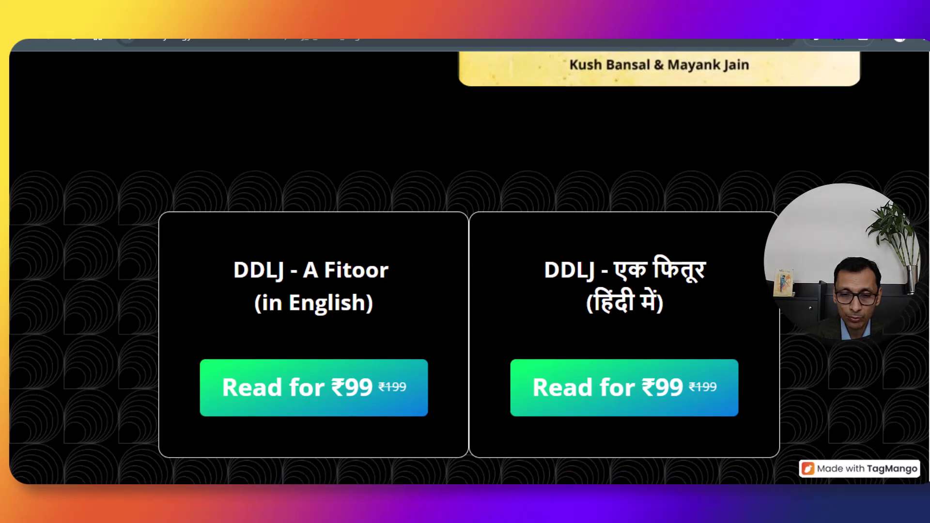
scroll(465, 266, down, 1)
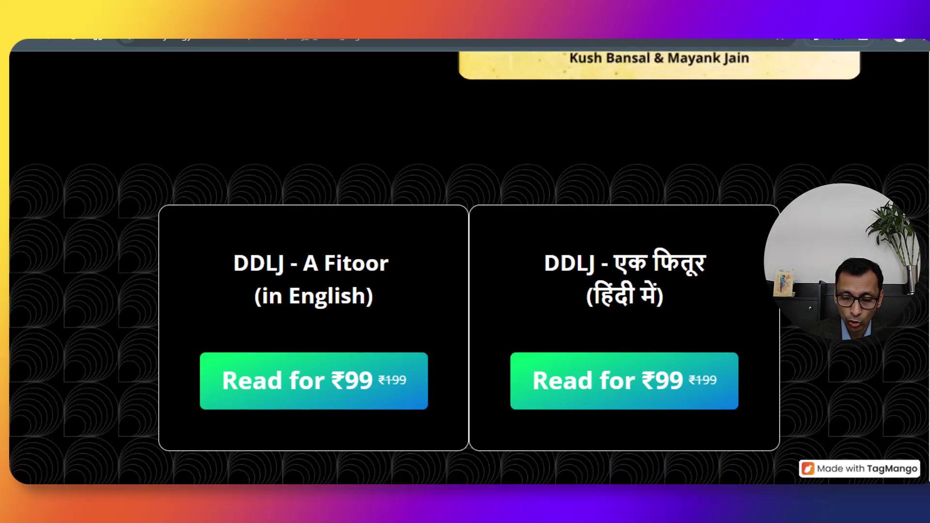
scroll(465, 267, down, 15)
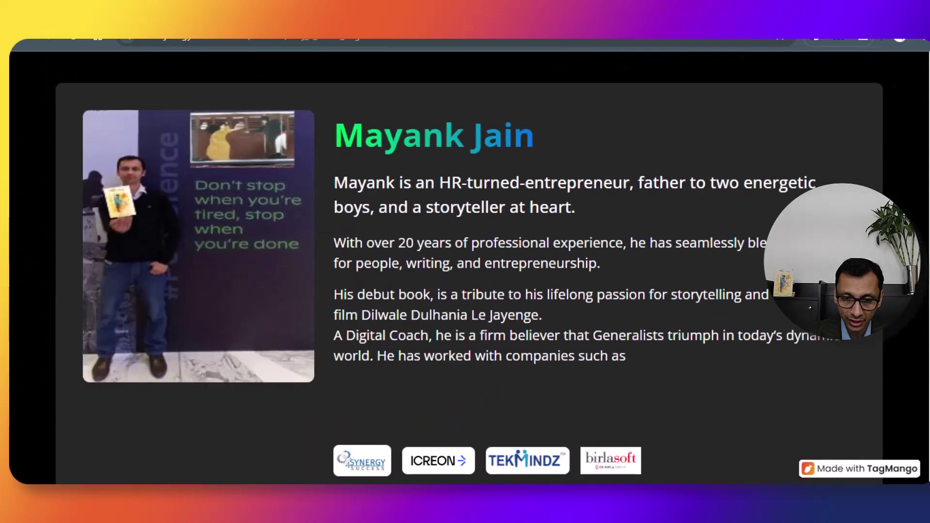
scroll(465, 266, up, 1)
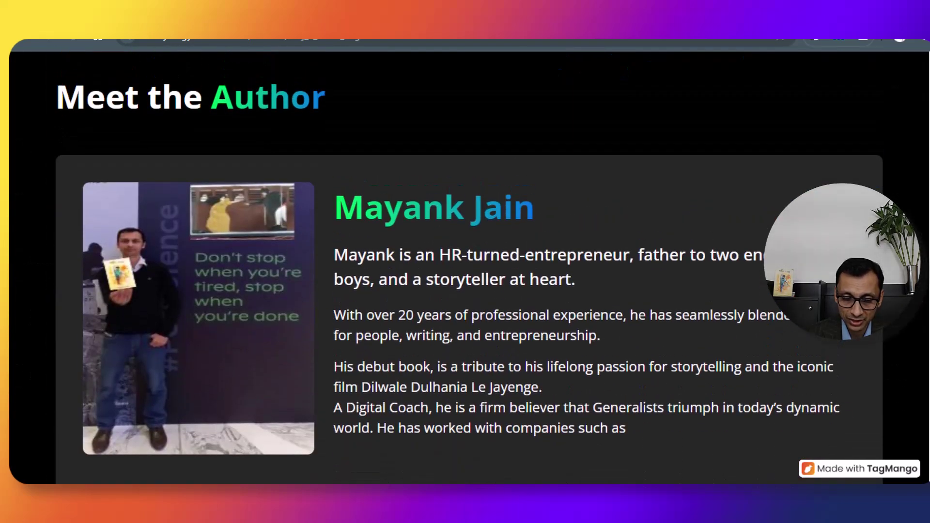
scroll(465, 267, up, 1)
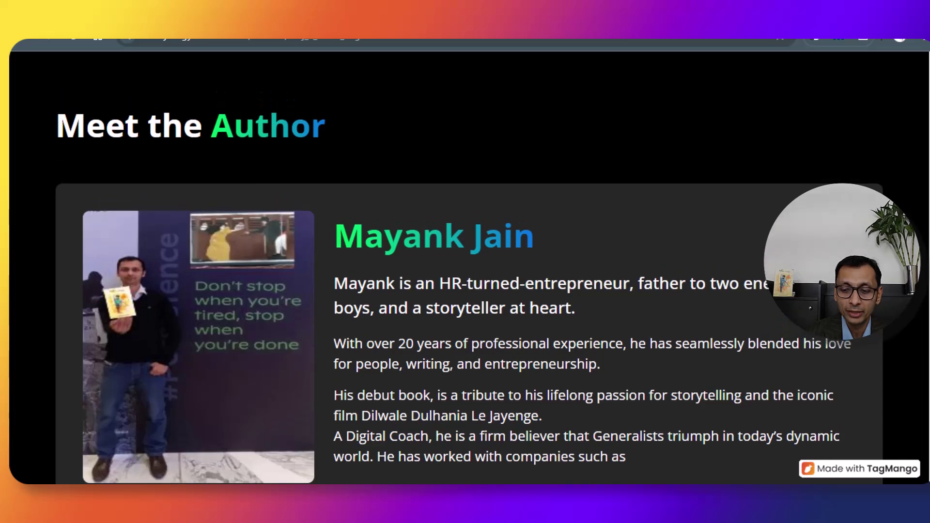
scroll(465, 266, down, 2)
scroll(465, 267, down, 12)
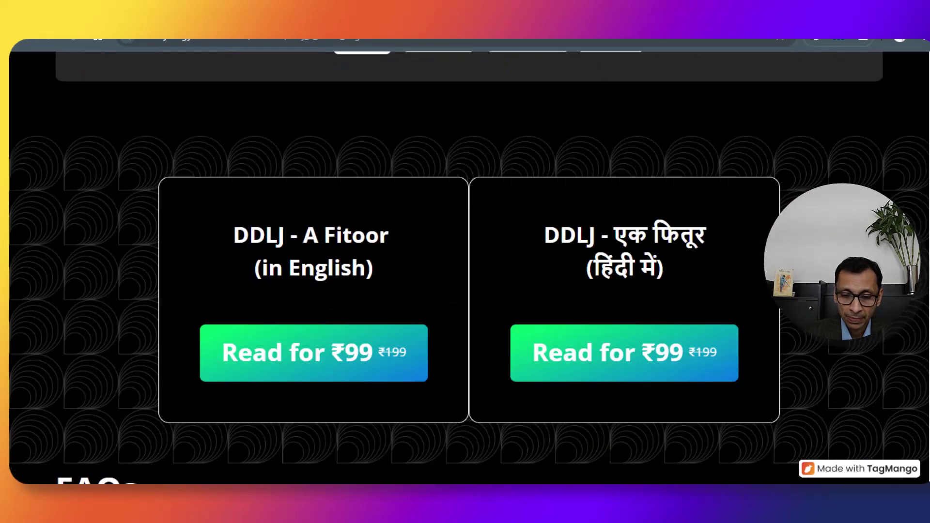
scroll(522, 415, up, 5)
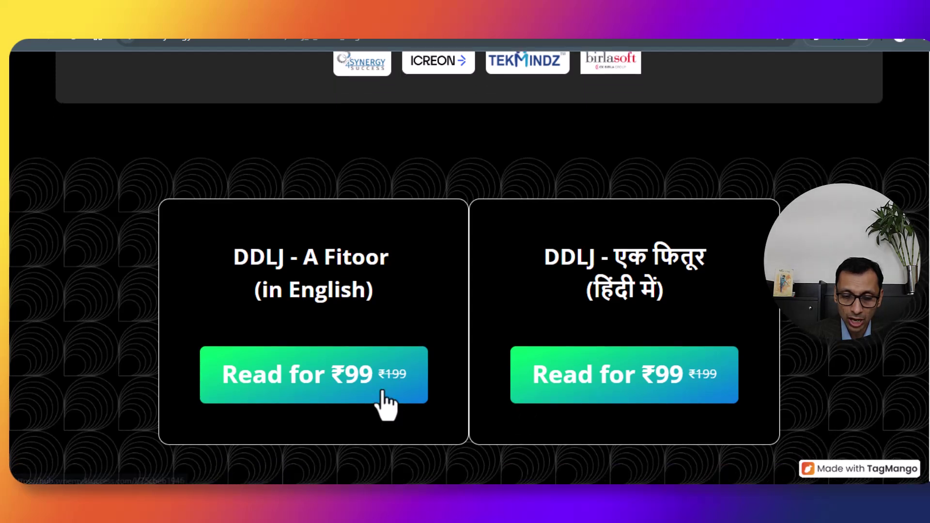
Open the checkout page for the English DDLJ - A Fitoor eBook and review its description, promotional links and payment details
click(351, 383)
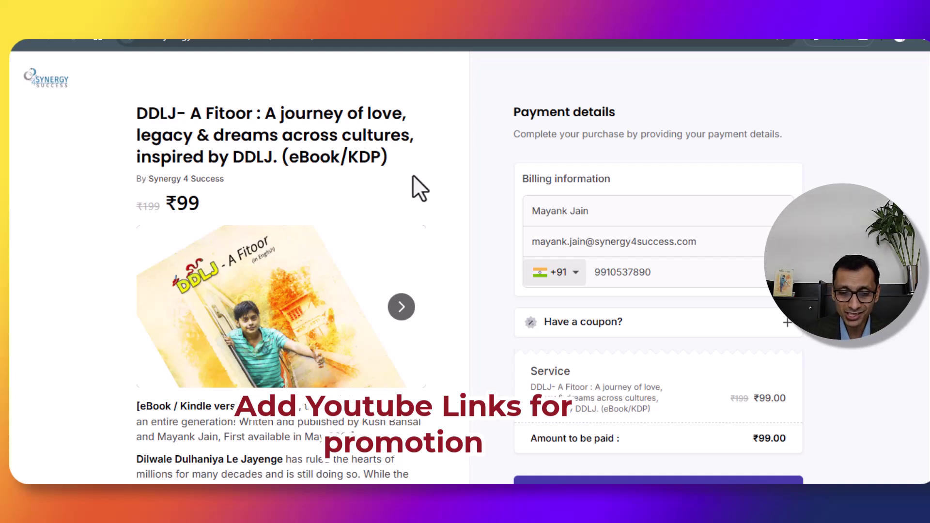
scroll(80, 240, down, 8)
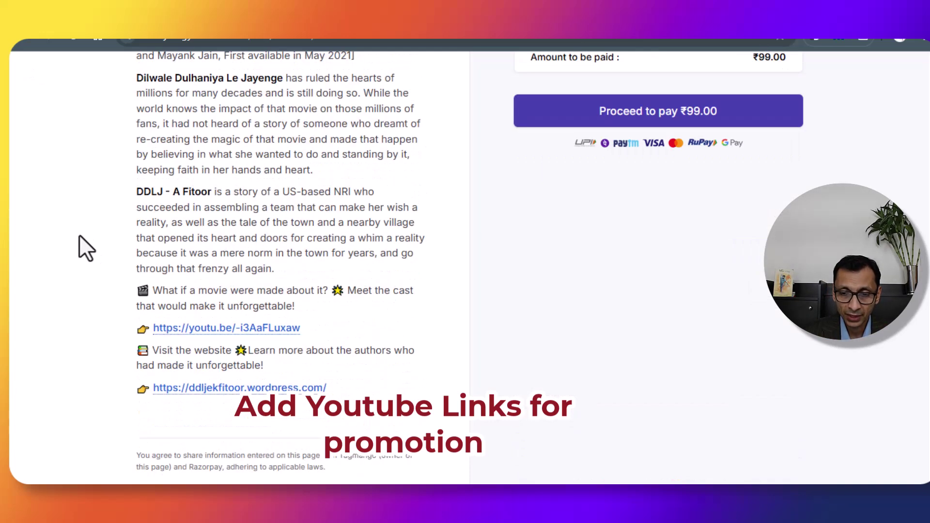
scroll(80, 240, up, 8)
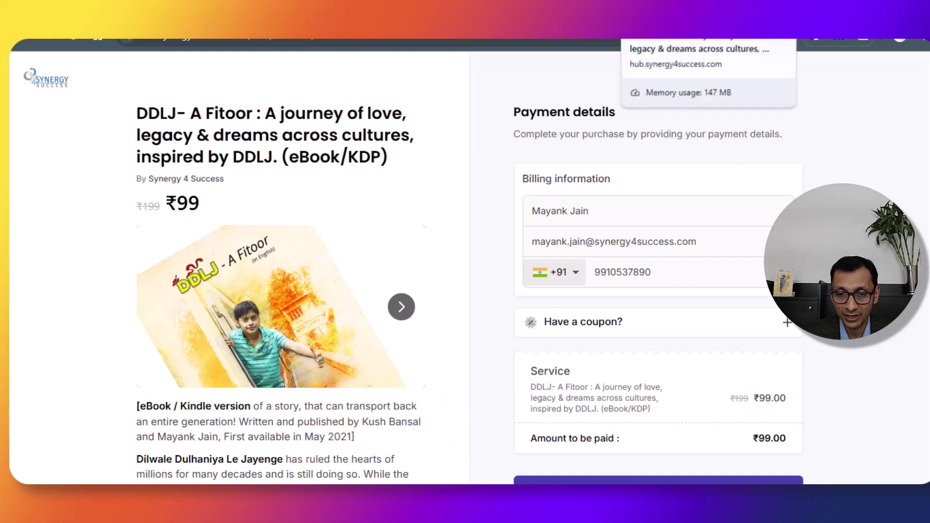
Return to the published DDLJ - A Fitoor page and review its closing purchase options, FAQs and footer disclaimer
click(647, 14)
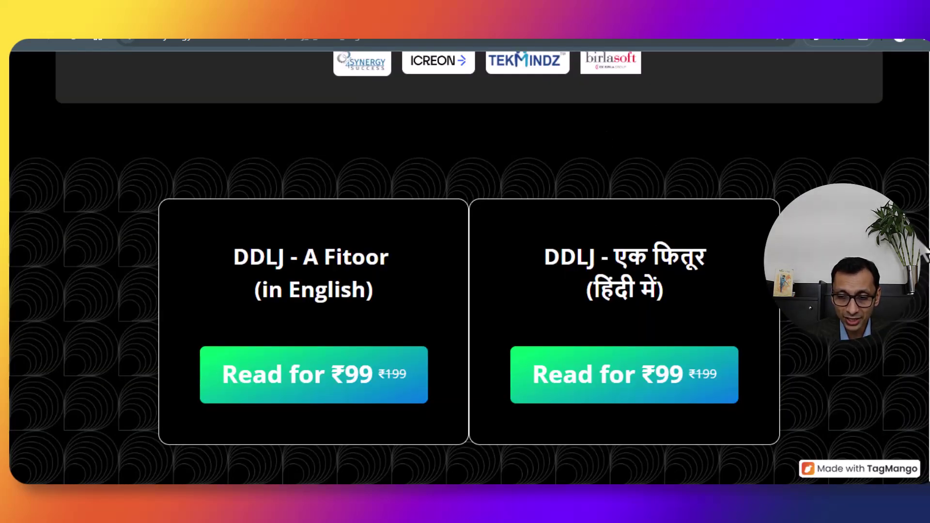
scroll(469, 268, down, 6)
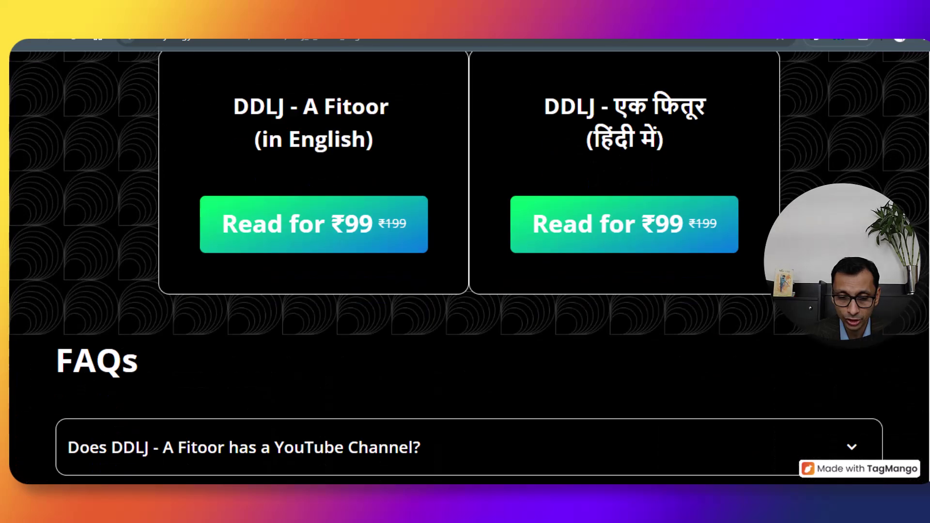
scroll(469, 263, down, 6)
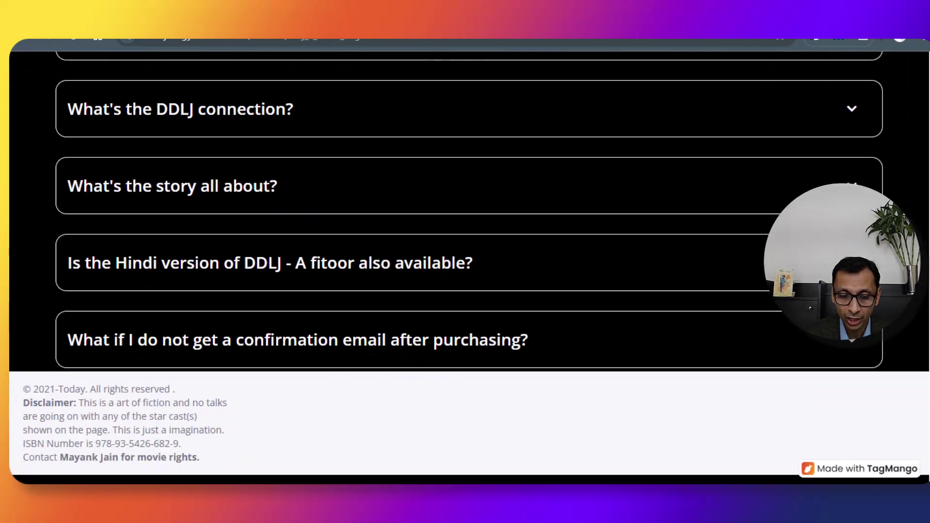
scroll(469, 268, up, 3)
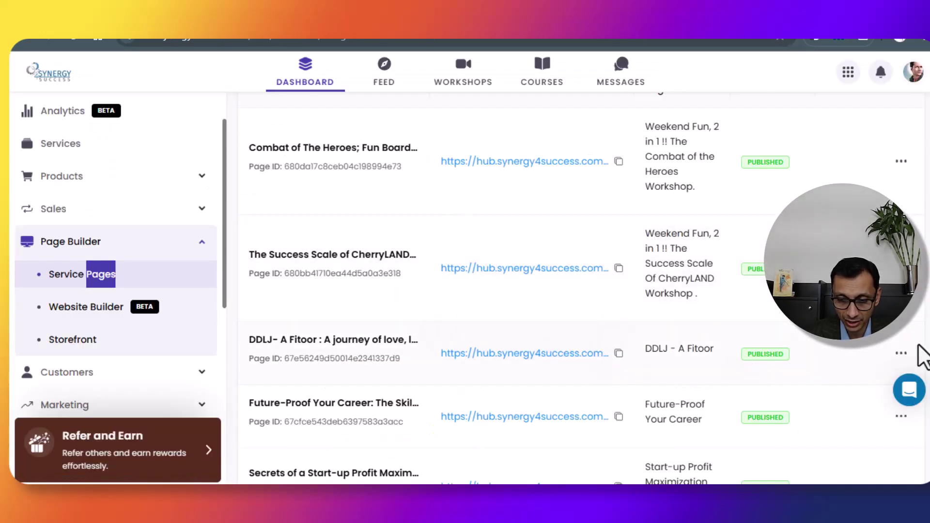
Open the DDLJ - A Fitoor service page from the Service Pages list for design editing
click(897, 359)
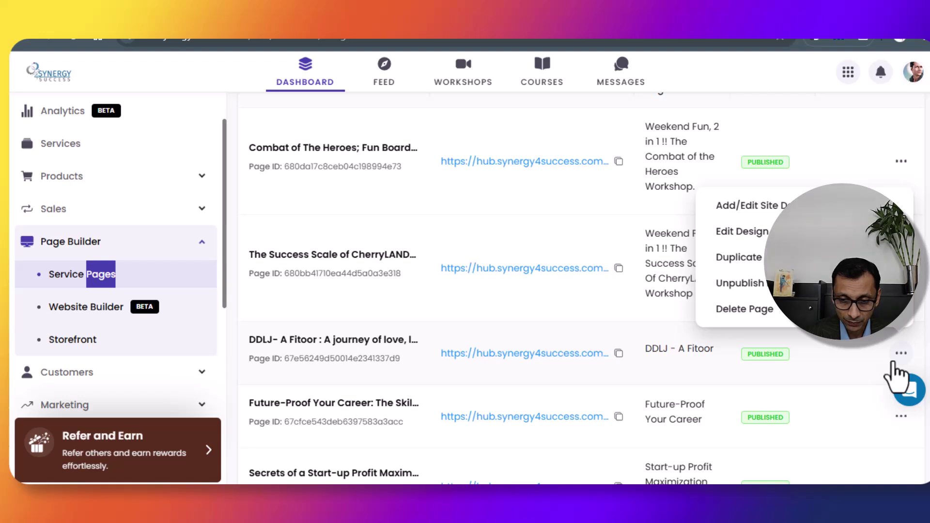
click(743, 232)
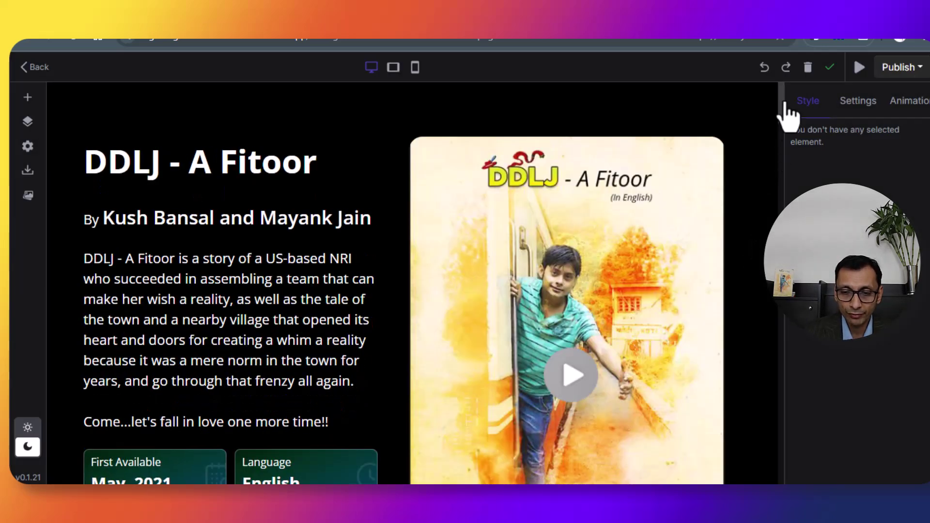
scroll(781, 102, down, 2)
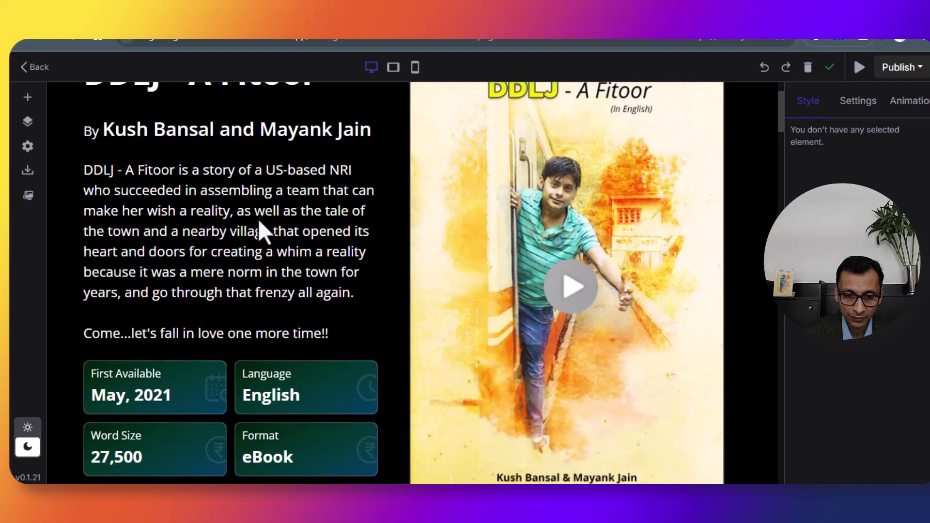
Select the introductory section's description, page title and author line in turn to inspect them as editable text elements
triple_click(258, 219)
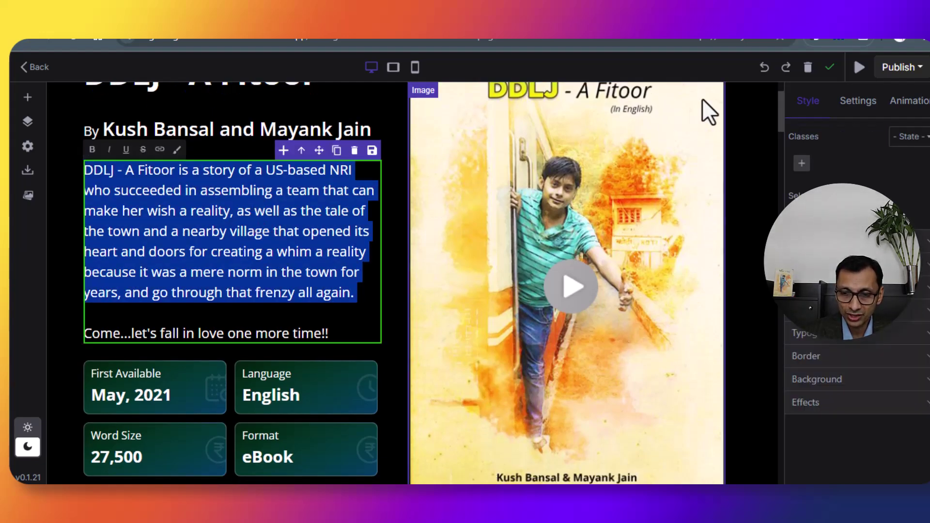
click(780, 117)
drag(780, 117, 781, 106)
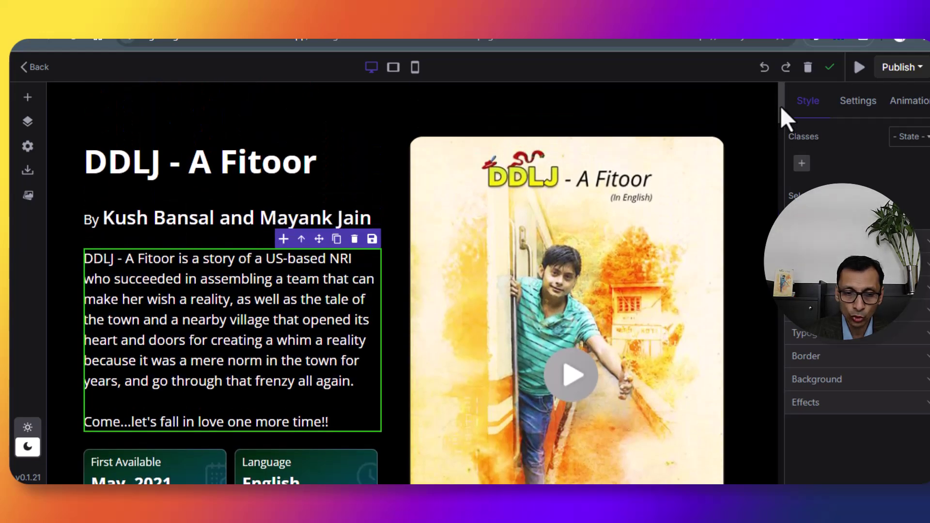
click(241, 173)
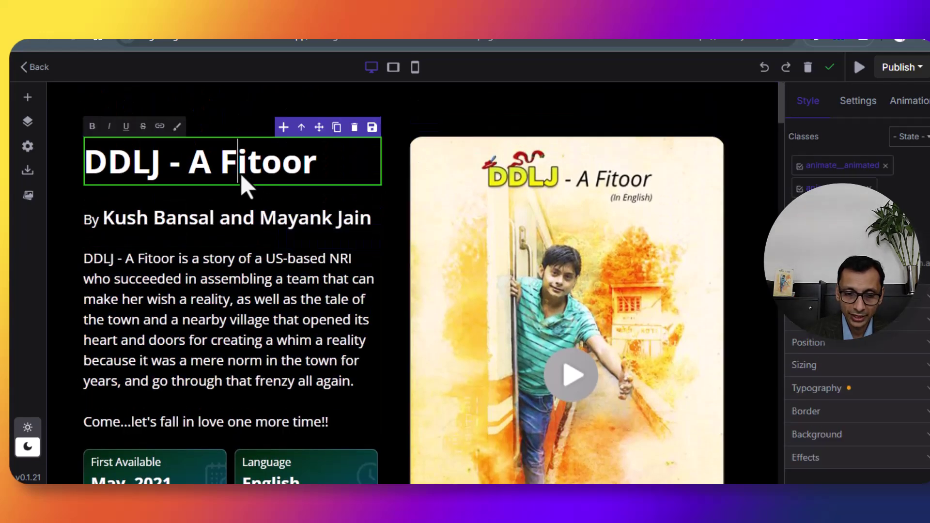
click(231, 217)
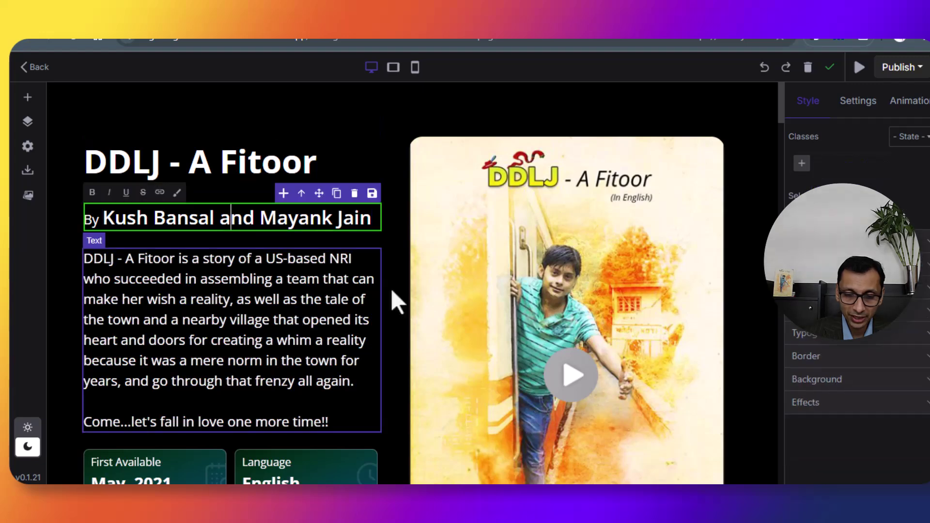
Select the book cover image in the introductory section and show its image settings
click(647, 232)
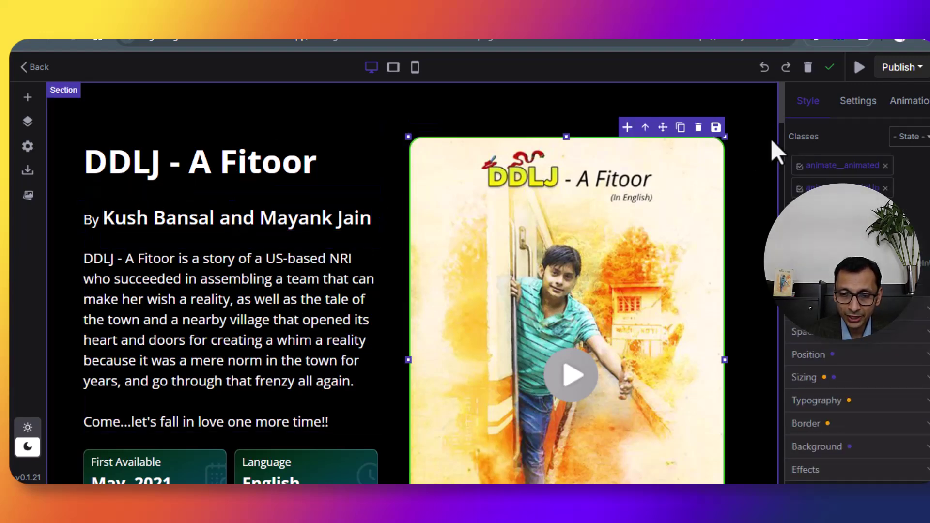
drag(782, 115, 782, 118)
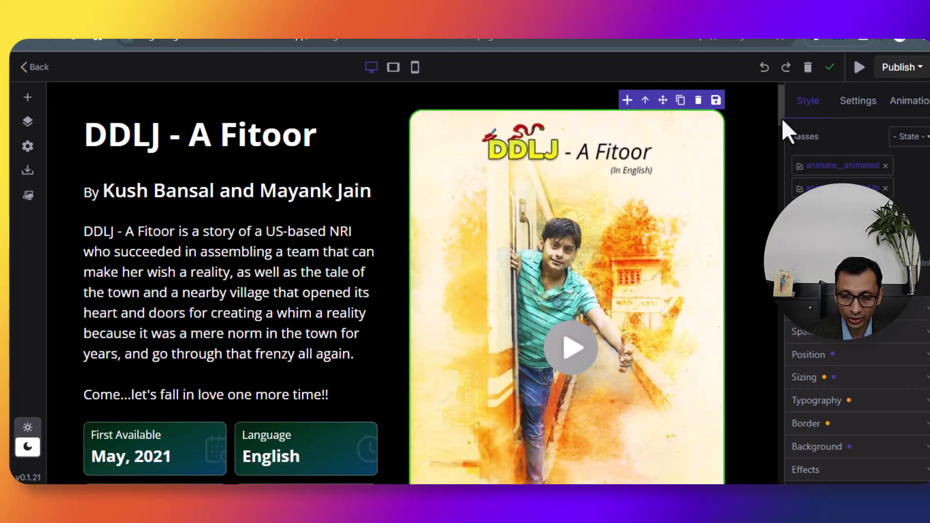
click(865, 101)
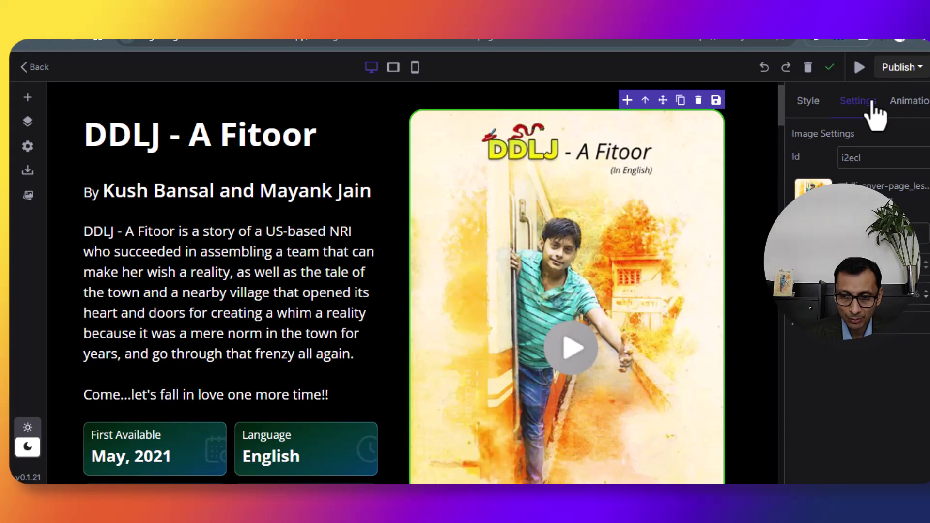
Inspect the settings of the play icon on the book cover, including its image replacement dialog, and close the dialog
click(577, 351)
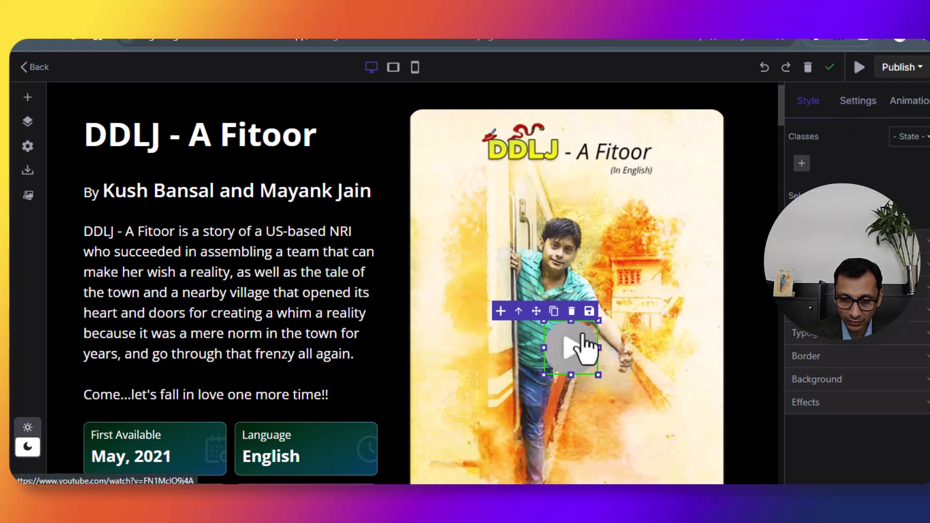
click(858, 102)
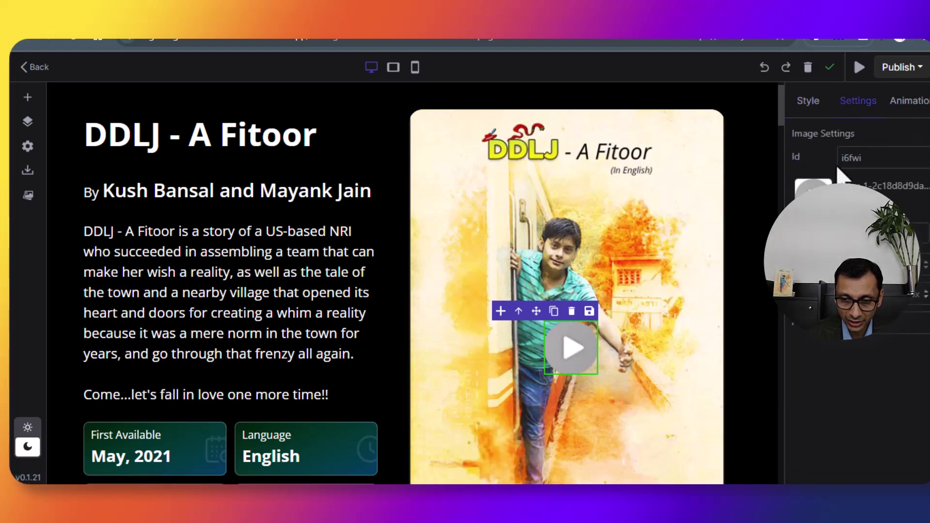
double_click(560, 351)
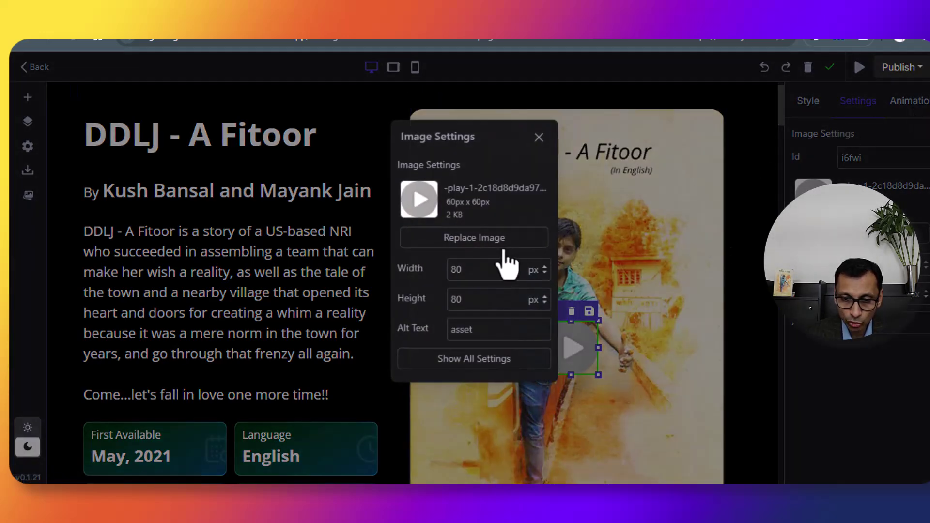
click(628, 234)
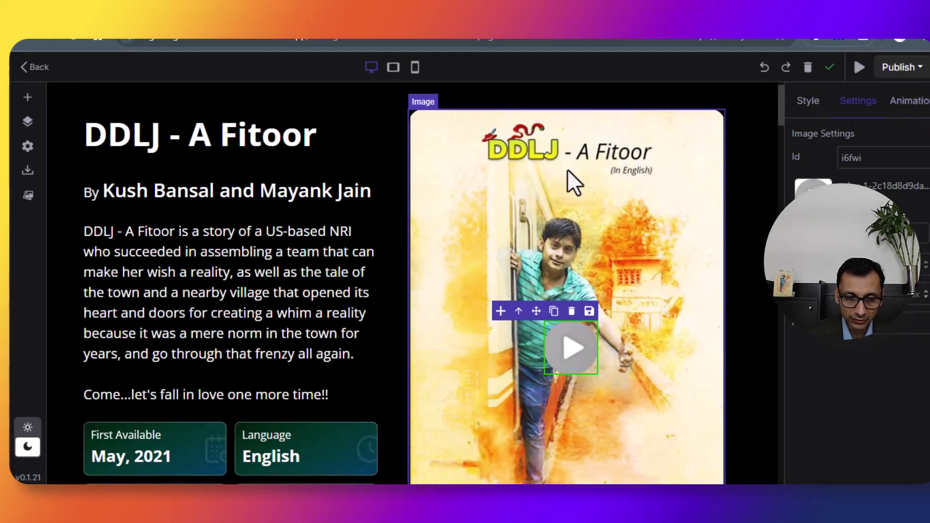
Show the settings of the English eBook's "Read for ₹99" button and select its website URL
drag(782, 118, 781, 164)
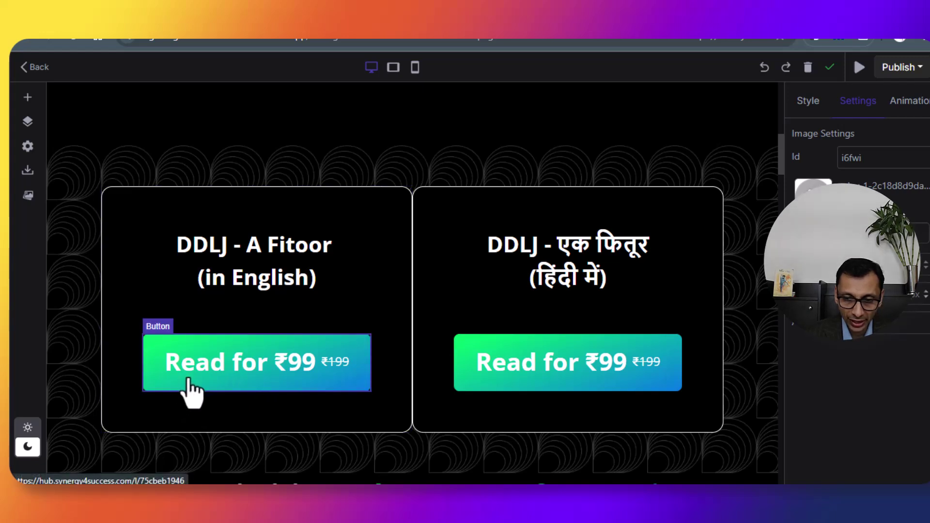
click(324, 368)
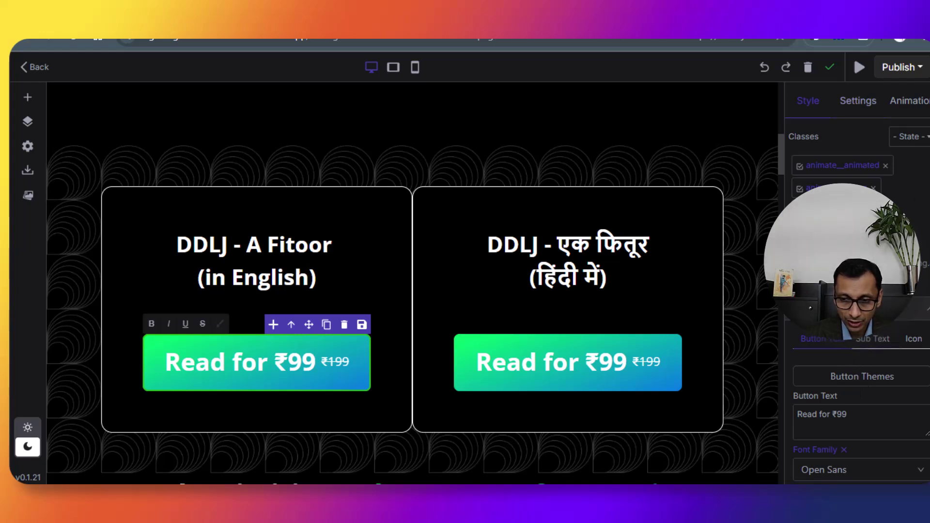
scroll(843, 177, down, 1)
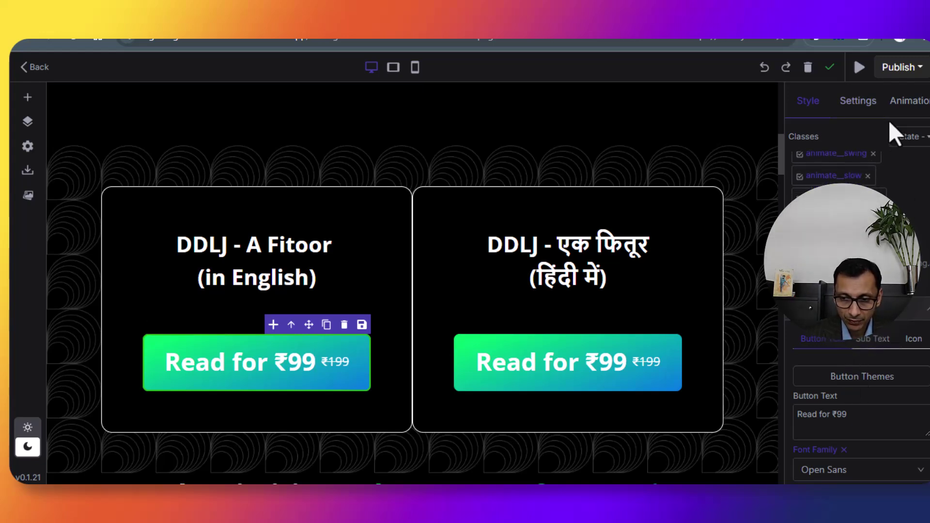
click(859, 116)
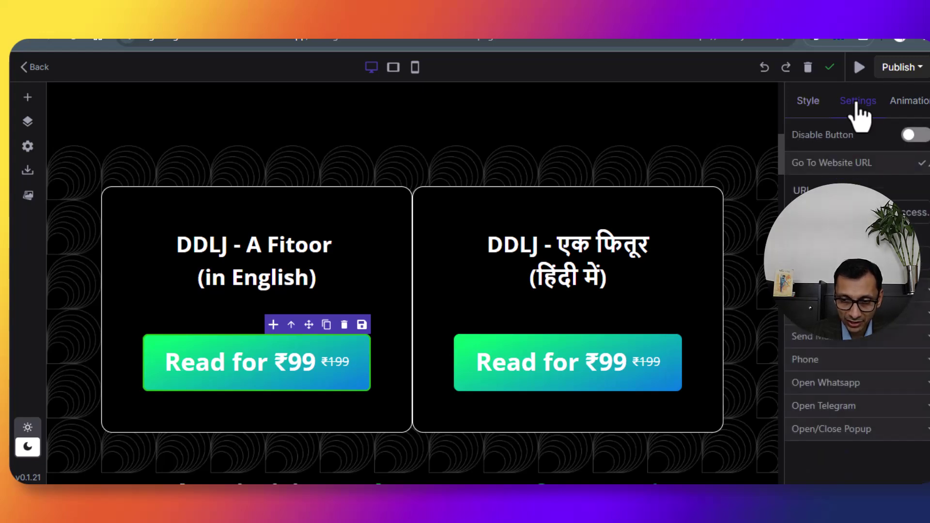
key(ctrl+a)
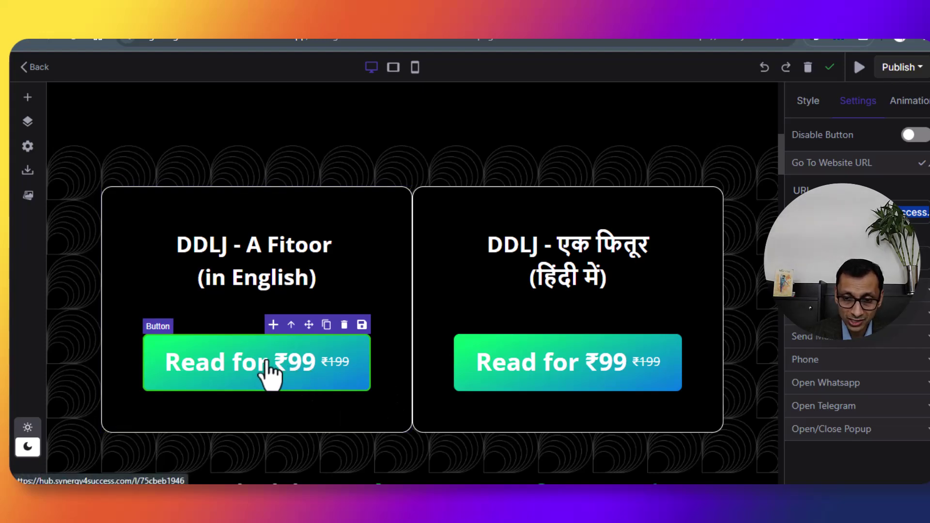
Show the settings of the "Subscribe NOW!!" button in the weekly video section to examine its link
drag(781, 164, 777, 326)
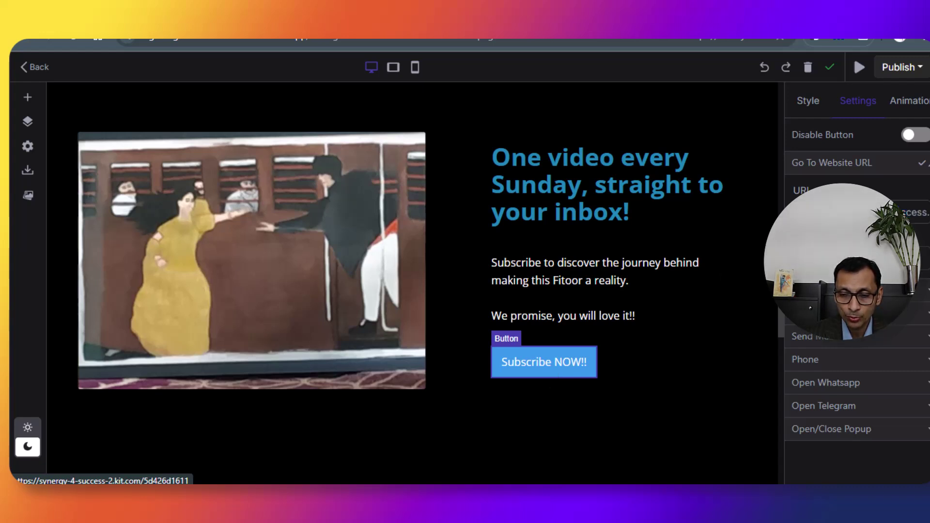
click(557, 374)
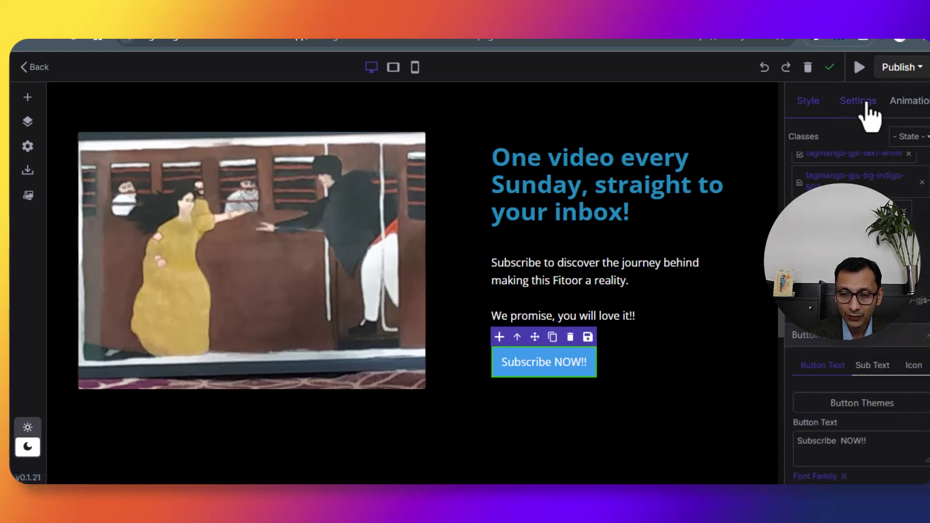
click(866, 103)
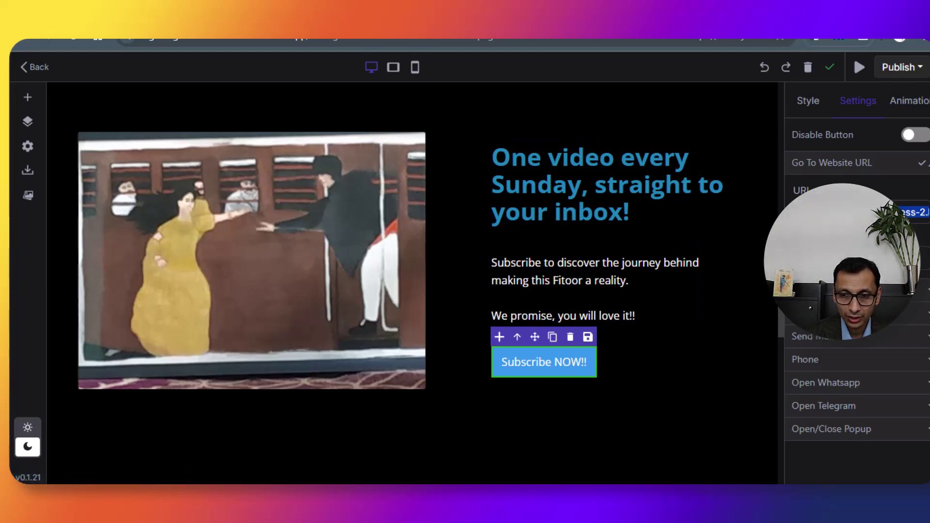
key(ctrl+t)
text(https://synergy-4-success-2.kit.com/5d42bd1611)
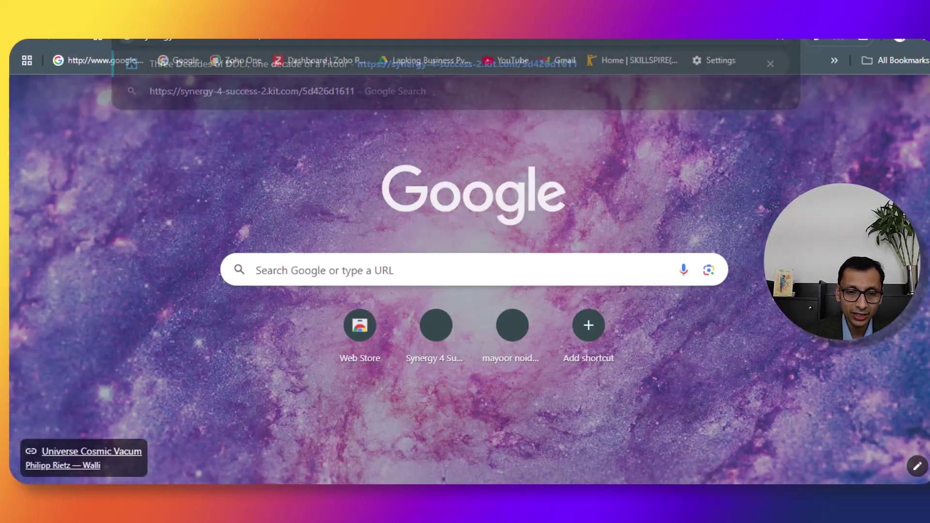
key(Return)
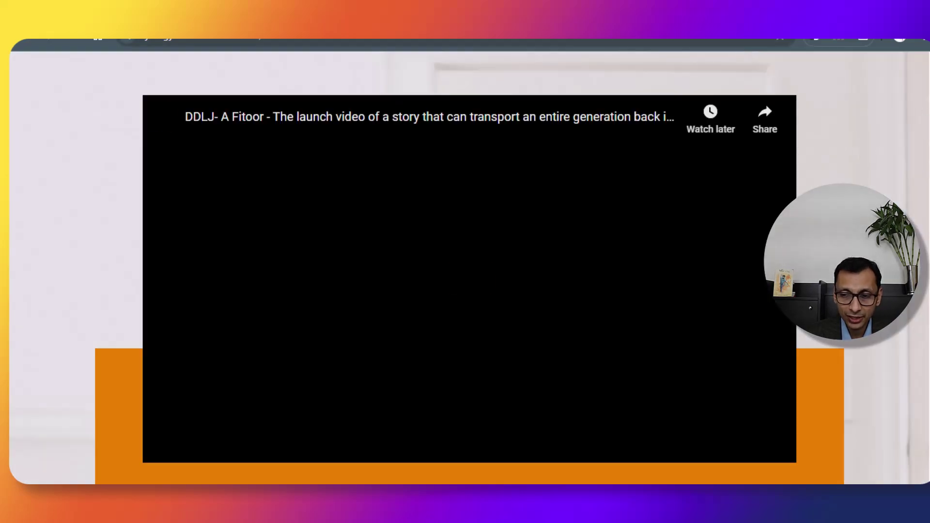
scroll(926, 145, down, 2)
scroll(928, 157, down, 8)
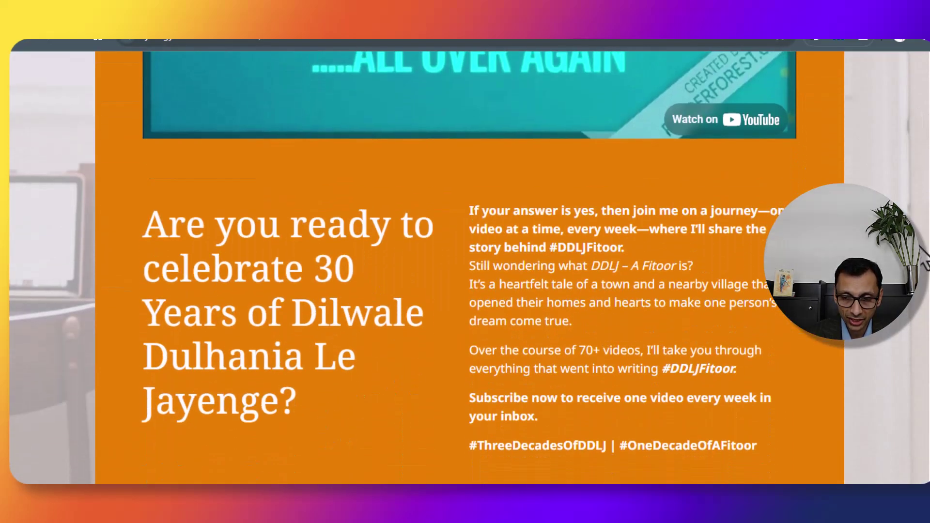
scroll(925, 320, down, 3)
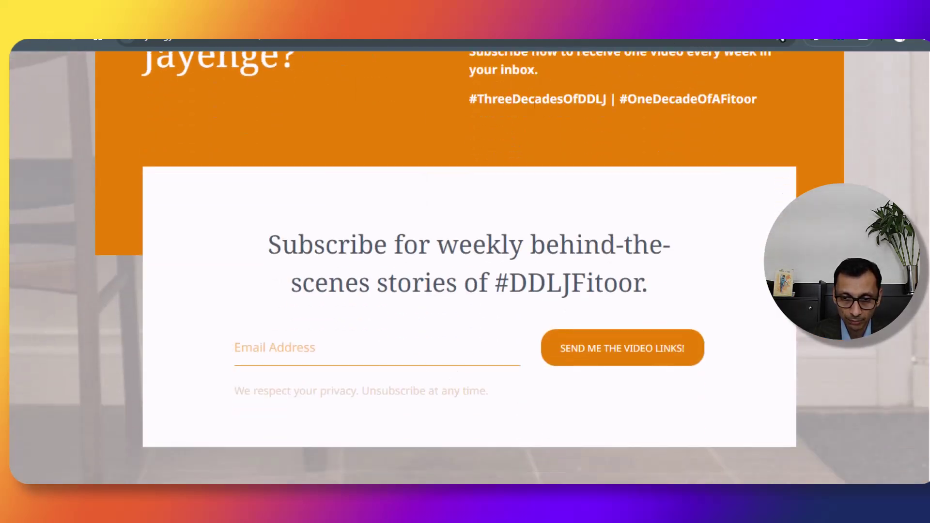
click(781, 38)
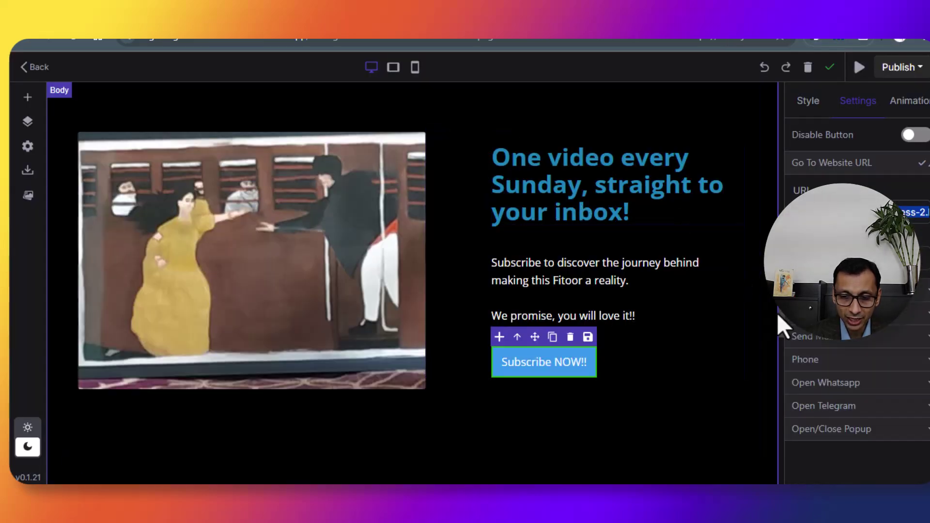
Review the author, closing purchase and FAQ sections in the editor, select the FAQ accordion, and return to the start of the page
scroll(780, 319, down, 2)
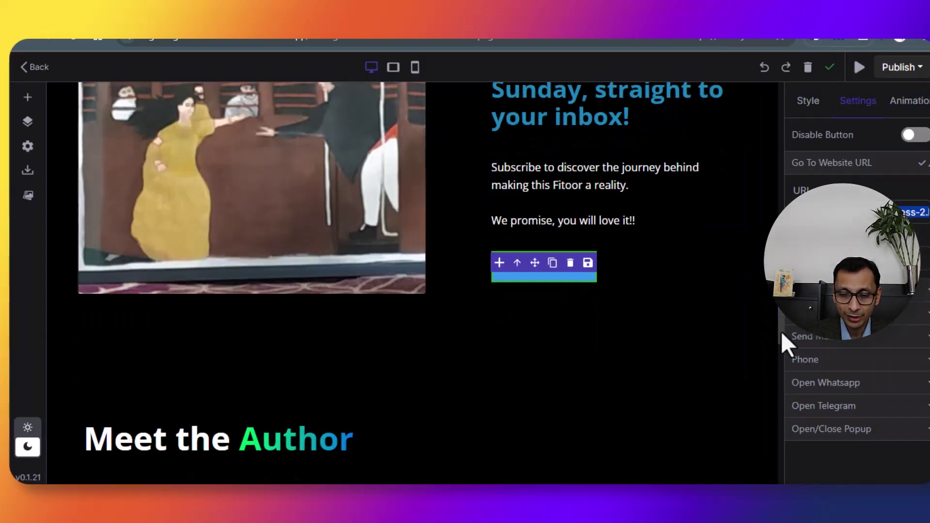
drag(782, 331, 781, 365)
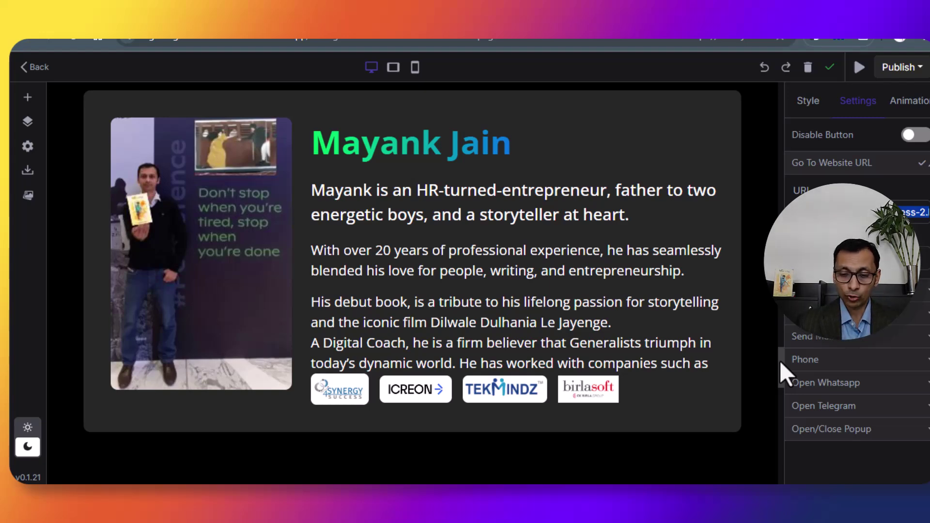
drag(780, 361, 781, 401)
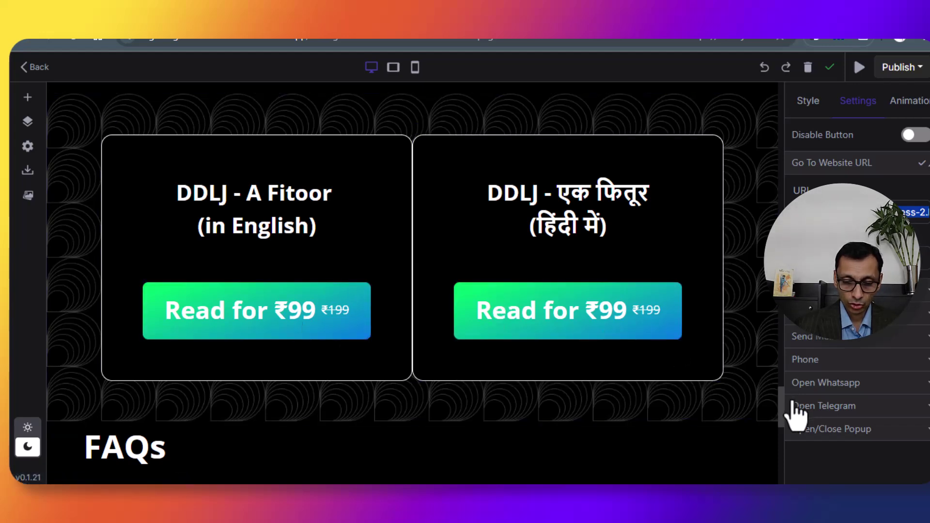
drag(780, 400, 783, 434)
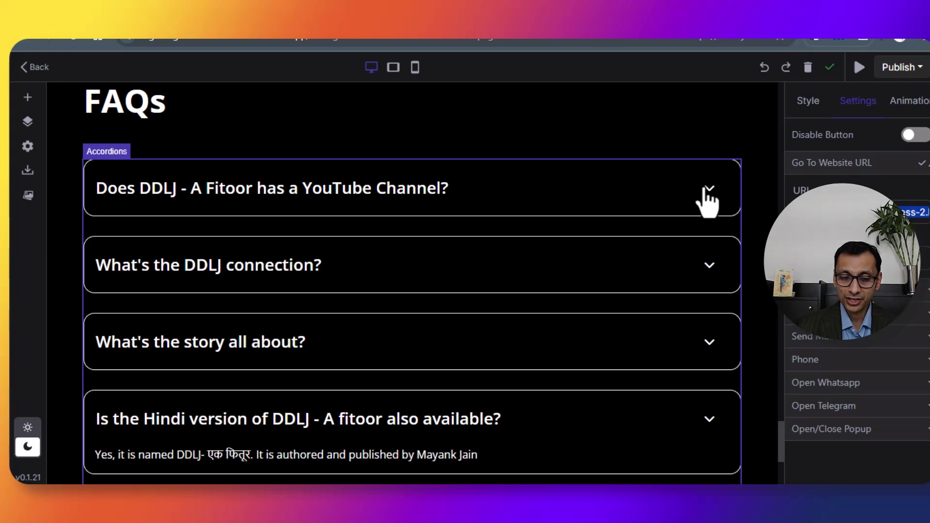
click(708, 279)
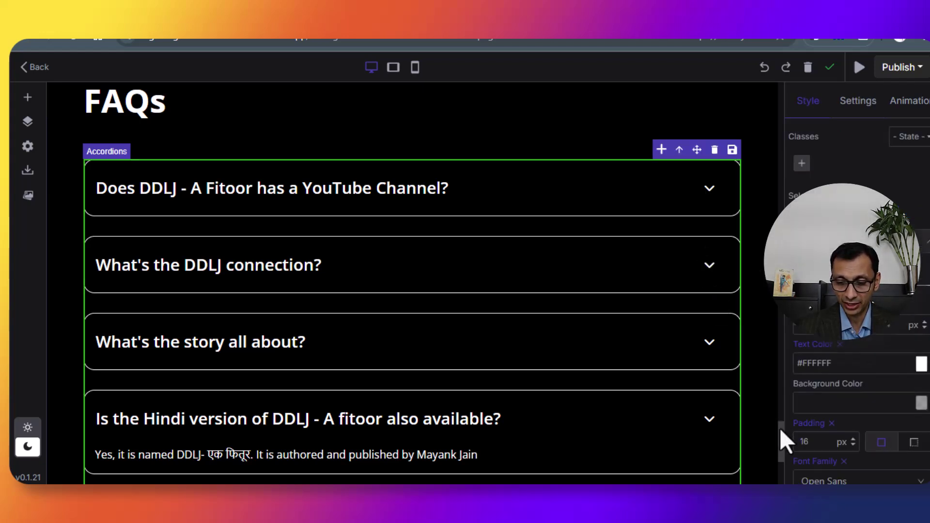
drag(780, 429, 779, 89)
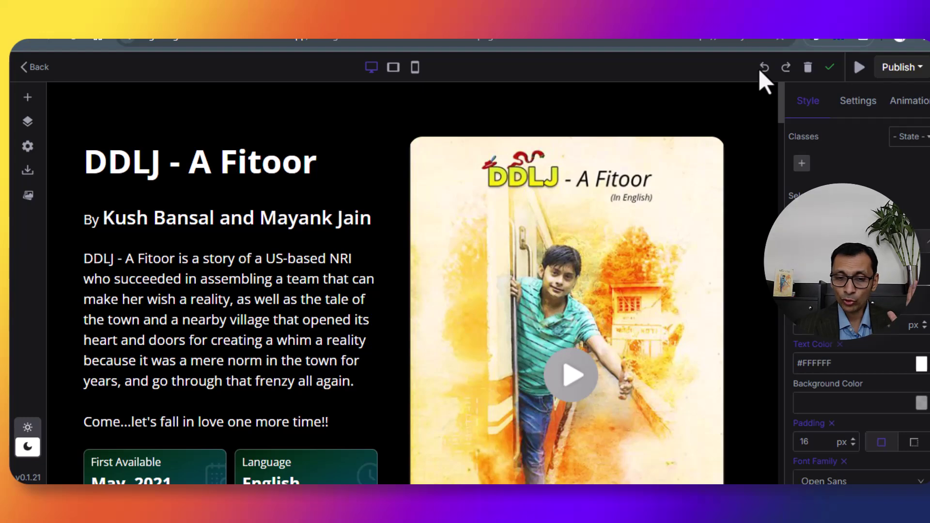